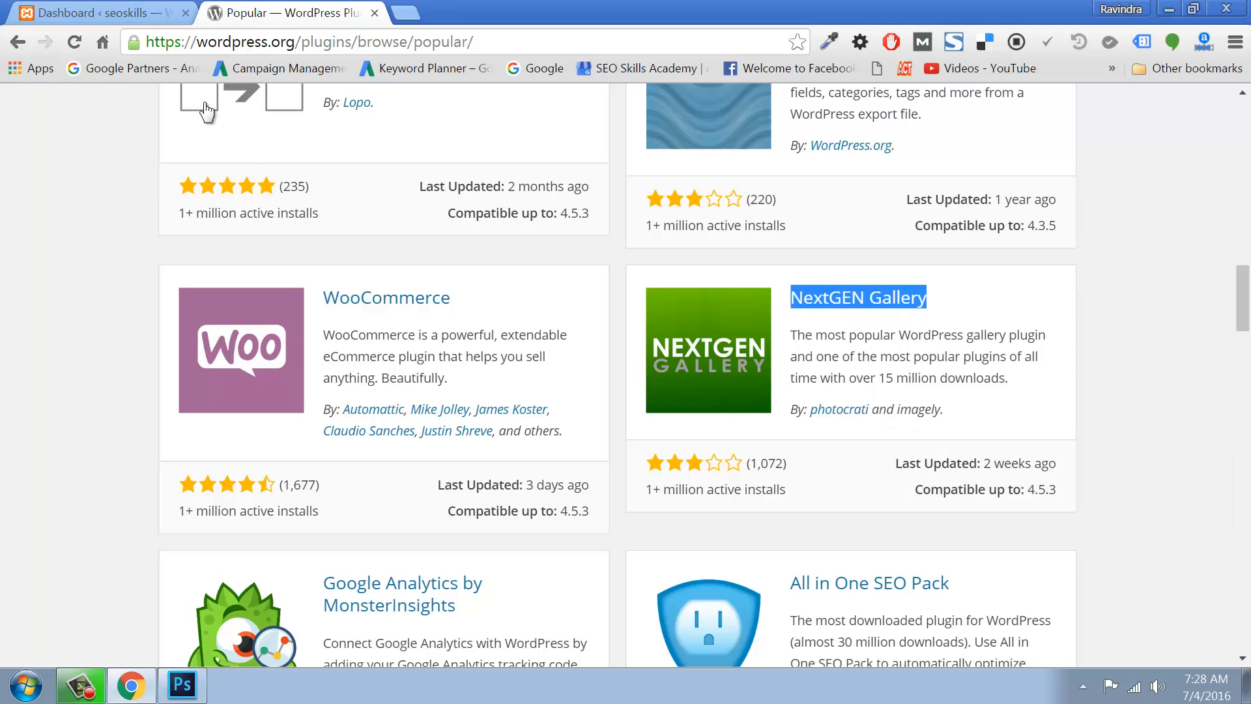
# Step: Switch to the site's WordPress dashboard and search the new-plugin directory for "NextGEN Gallery"
pyautogui.click(134, 14)
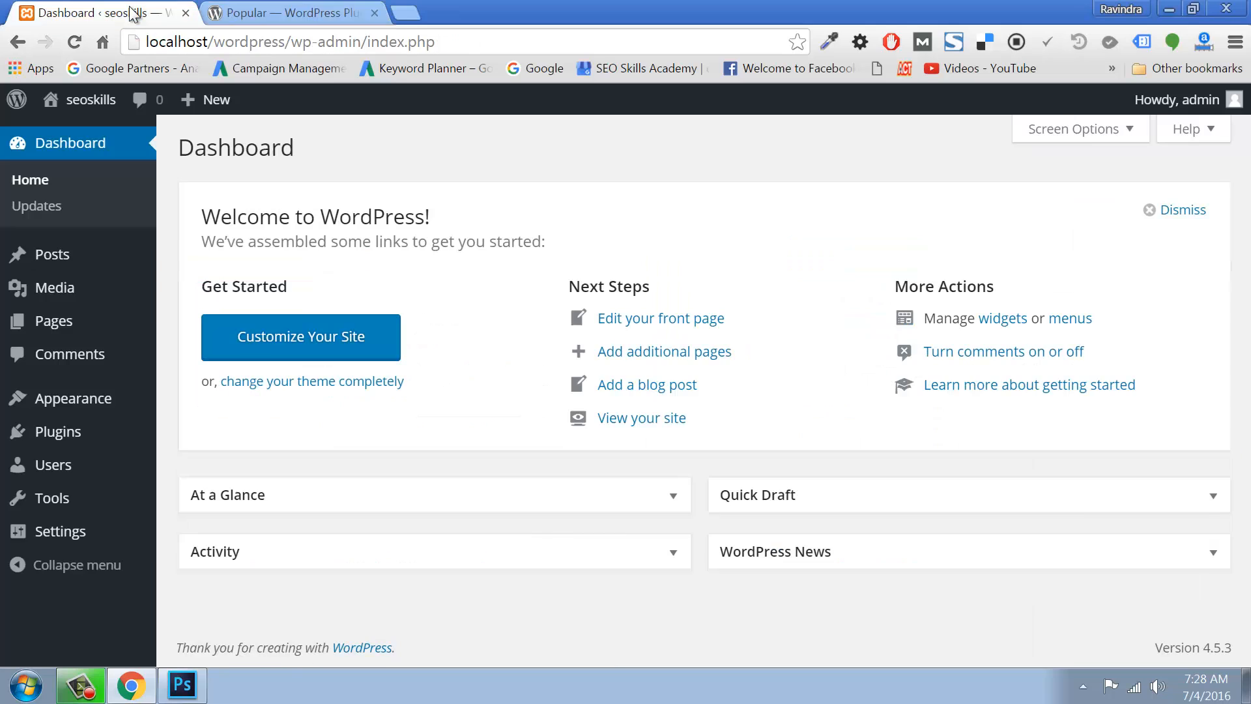
pyautogui.click(80, 432)
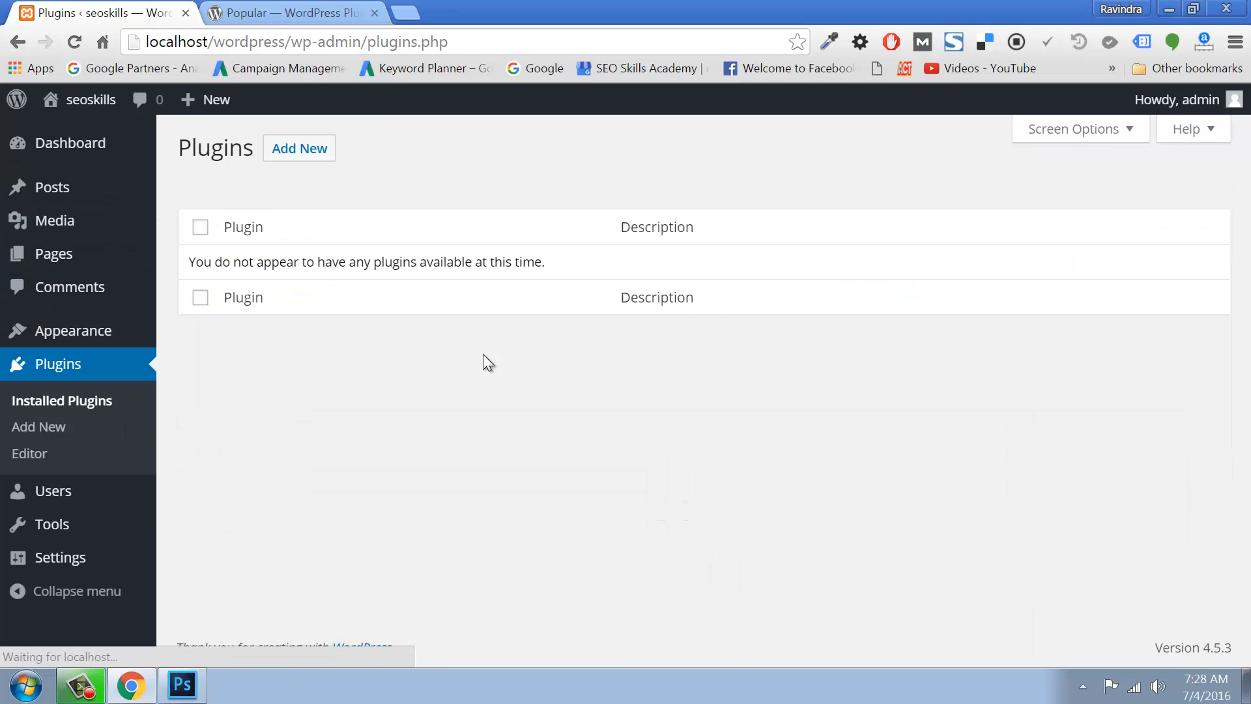
pyautogui.click(303, 148)
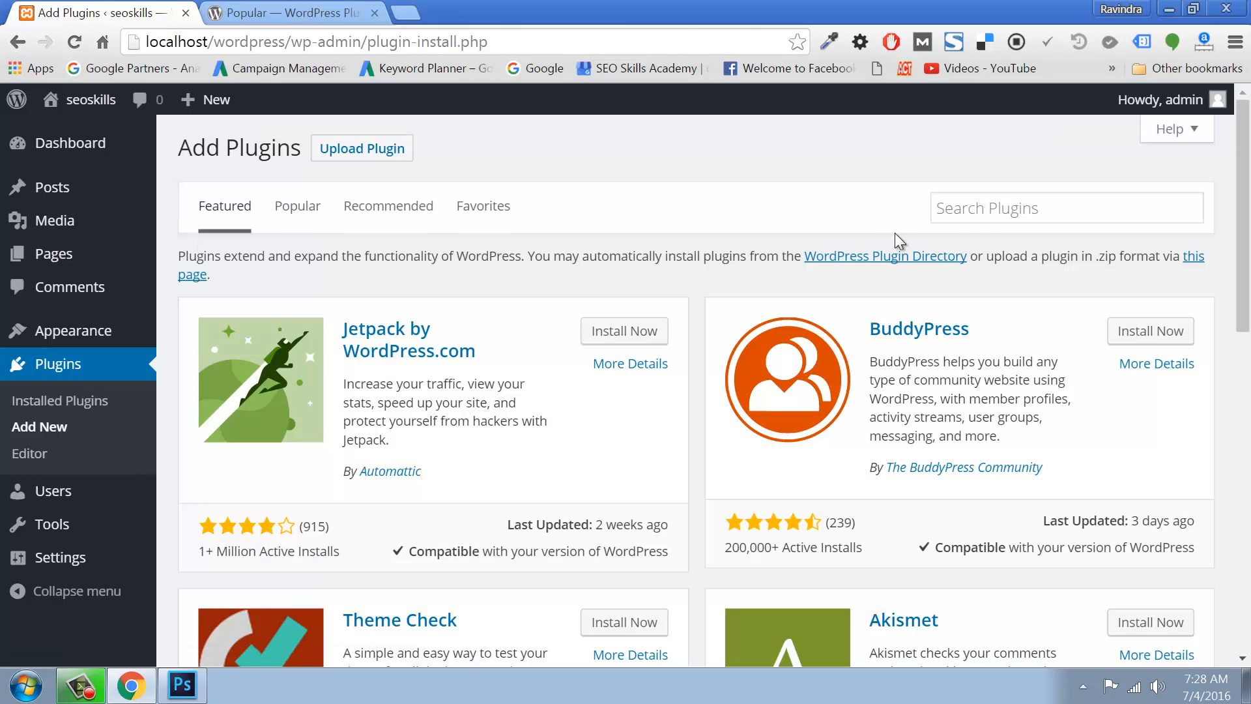
pyautogui.click(969, 215)
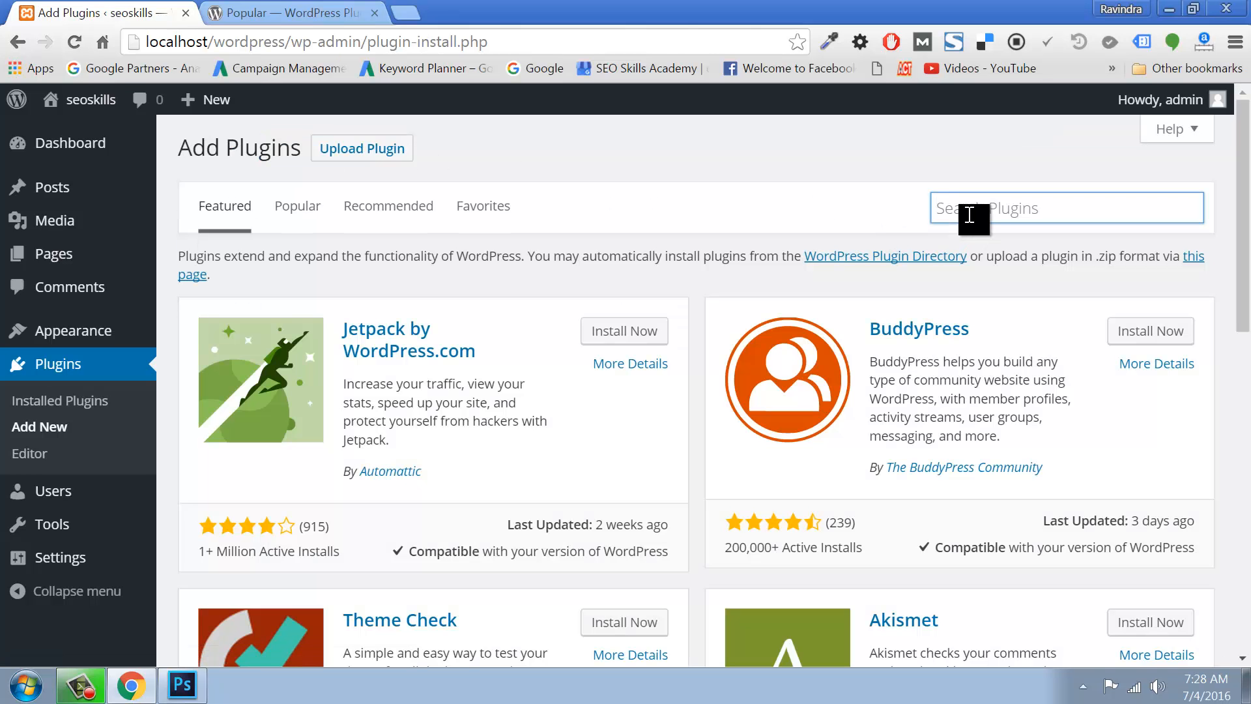
pyautogui.hotkey('ctrl', 'v')
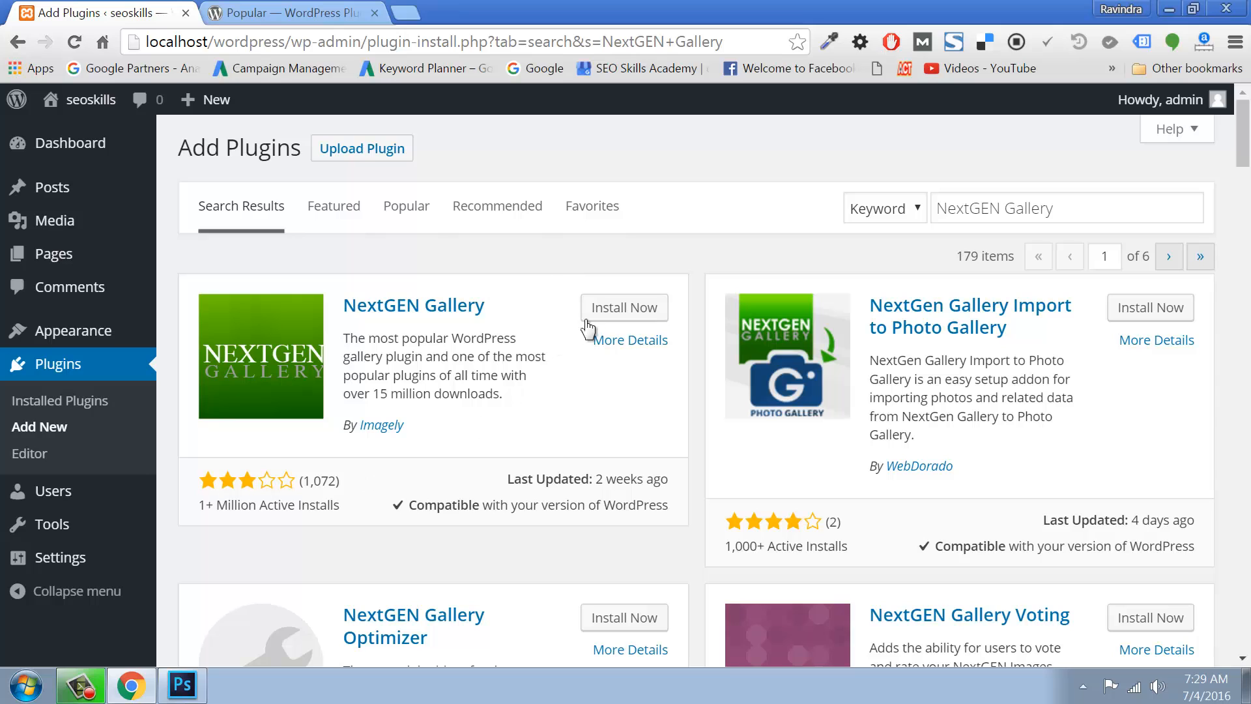
# Step: Examine the user reviews and star-rating breakdown in the NextGEN Gallery plugin's details, and close them
pyautogui.click(610, 340)
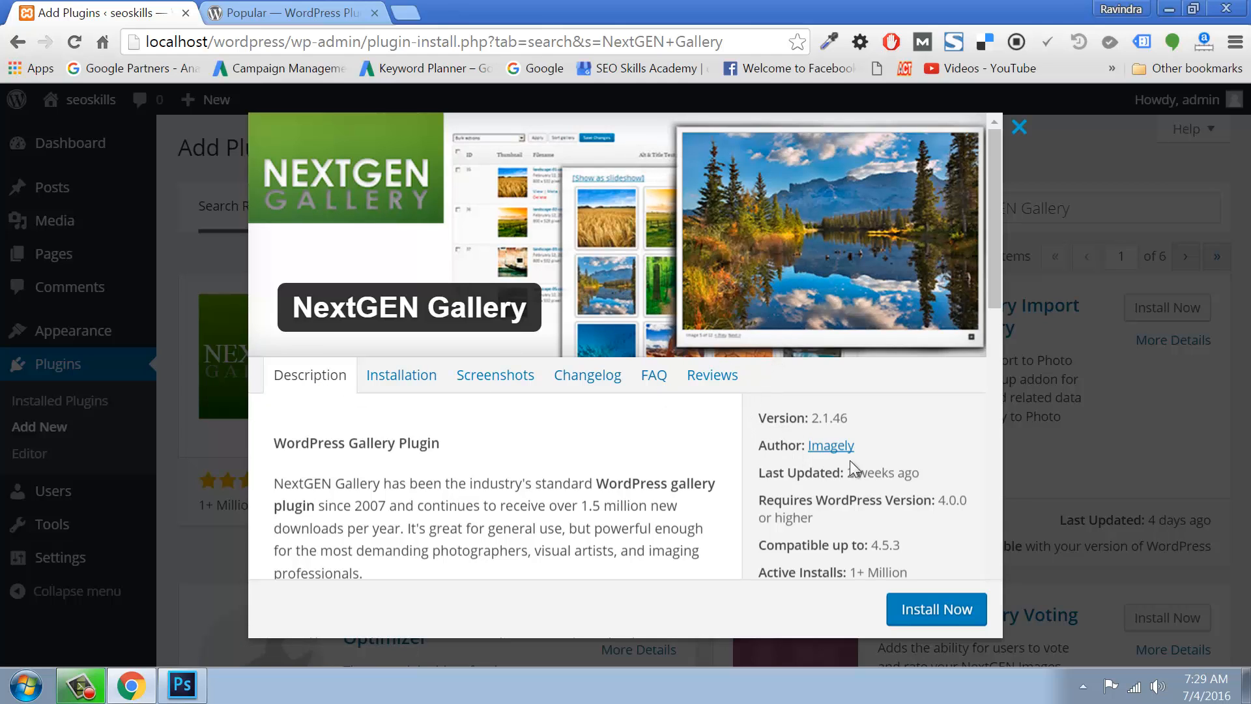
pyautogui.click(712, 376)
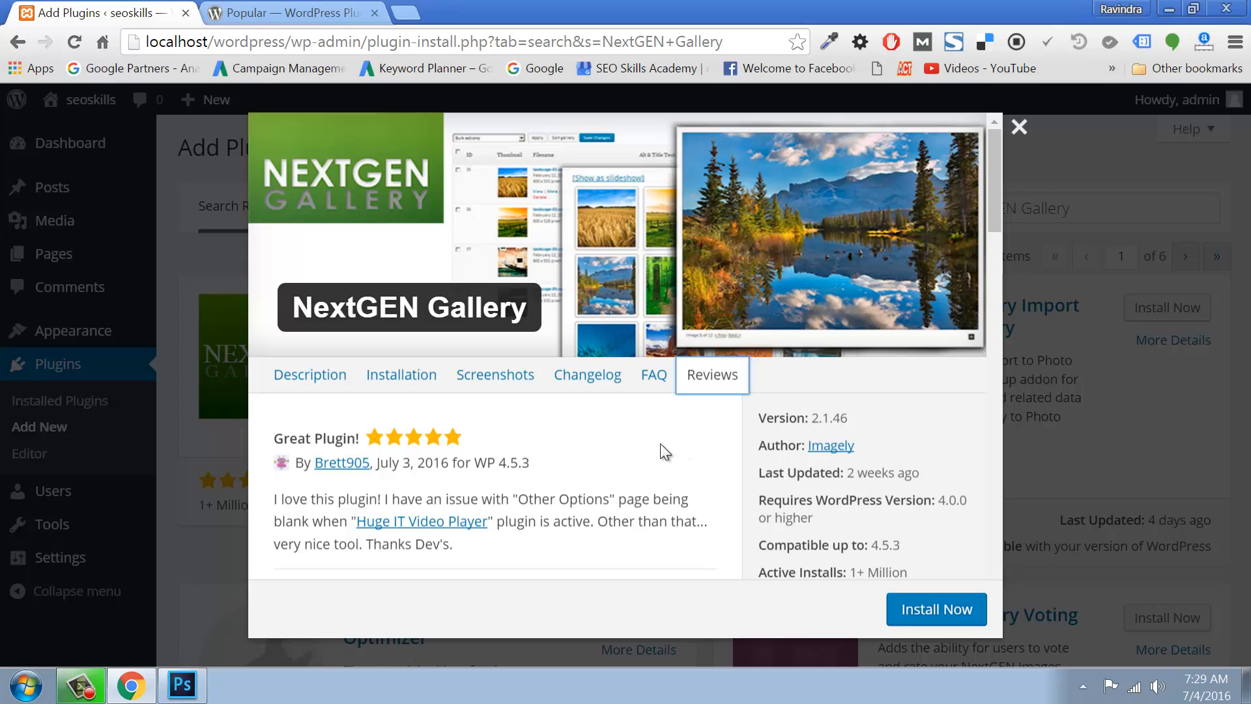
pyautogui.scroll(-4, 835, 456)
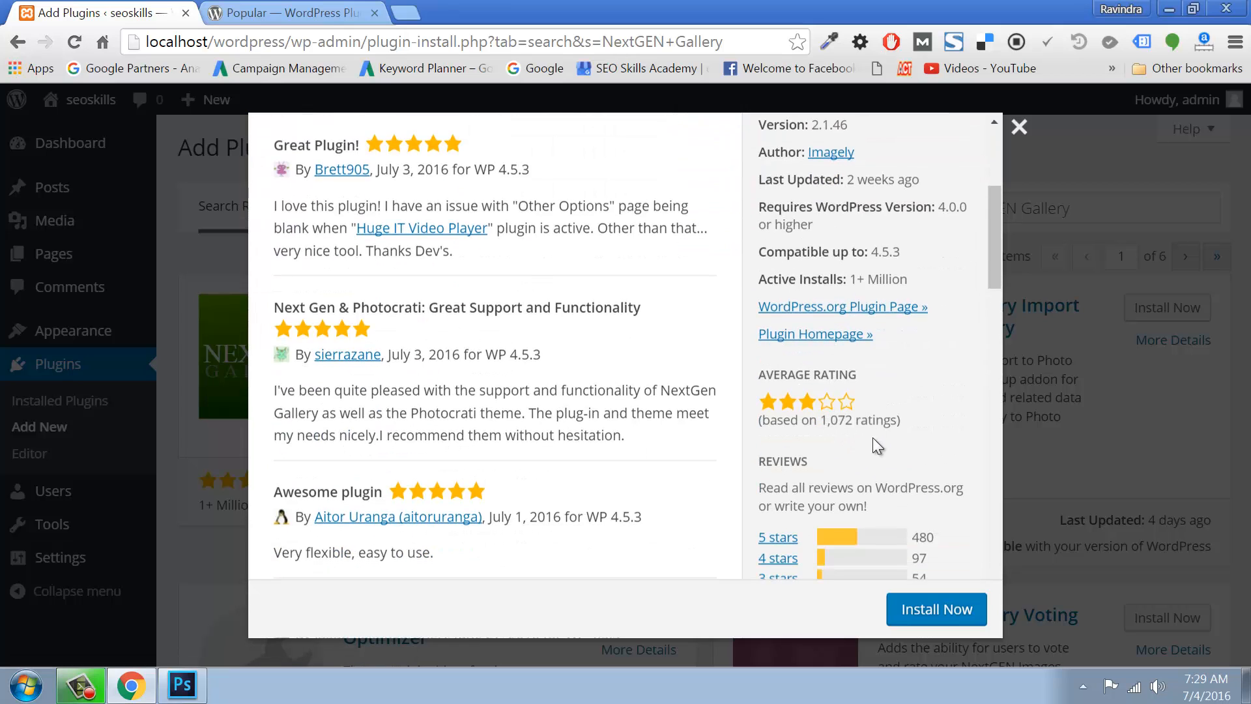
pyautogui.scroll(-3, 847, 478)
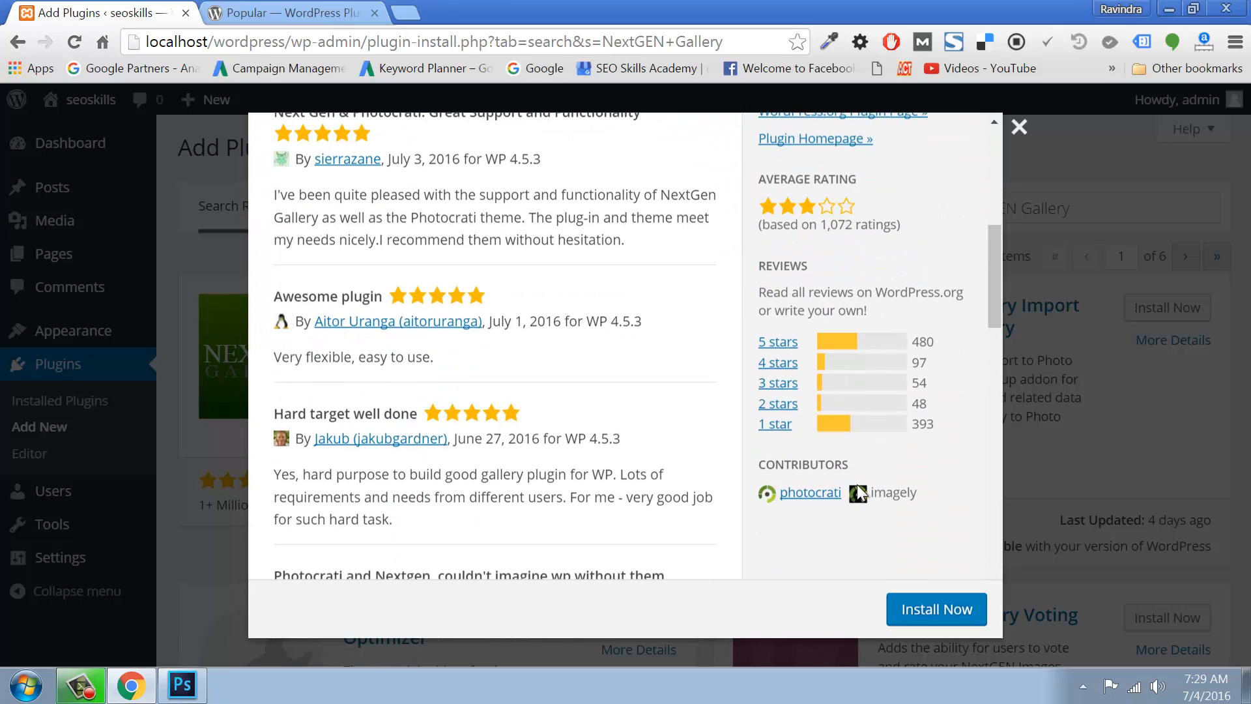
pyautogui.moveTo(913, 342); pyautogui.dragTo(938, 344)
pyautogui.moveTo(938, 428); pyautogui.dragTo(919, 426)
pyautogui.scroll(10, 954, 308)
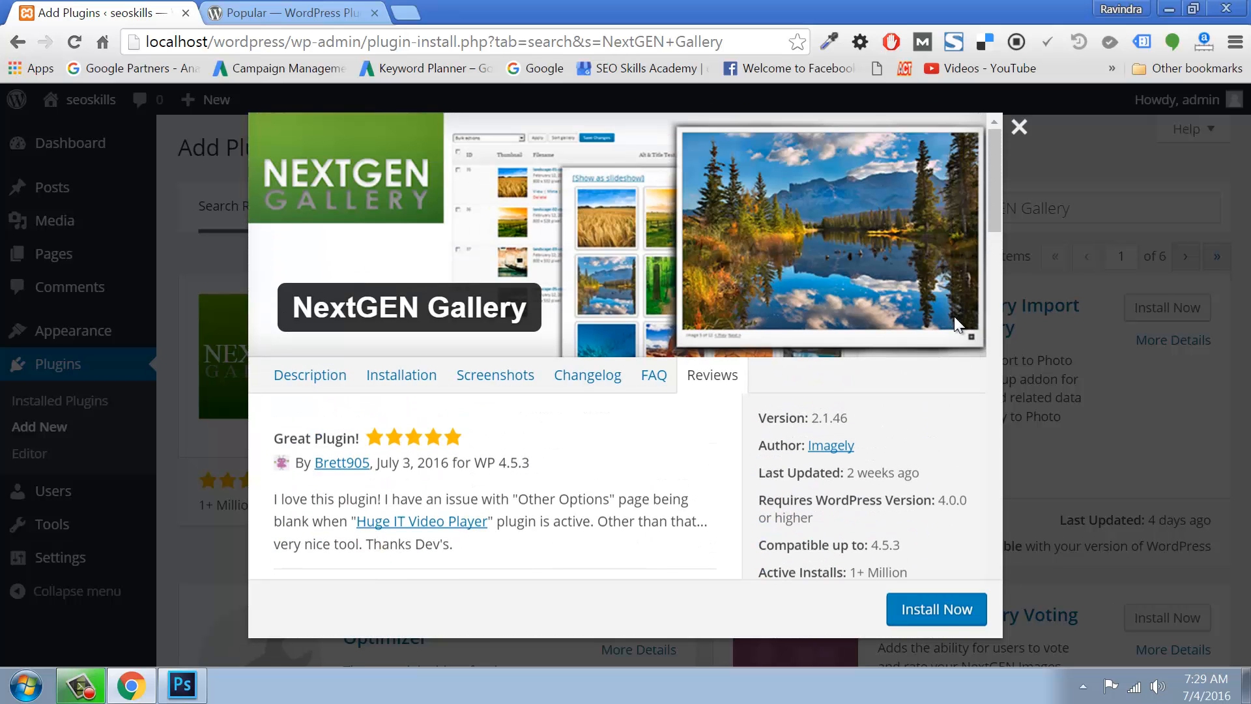
pyautogui.click(1019, 127)
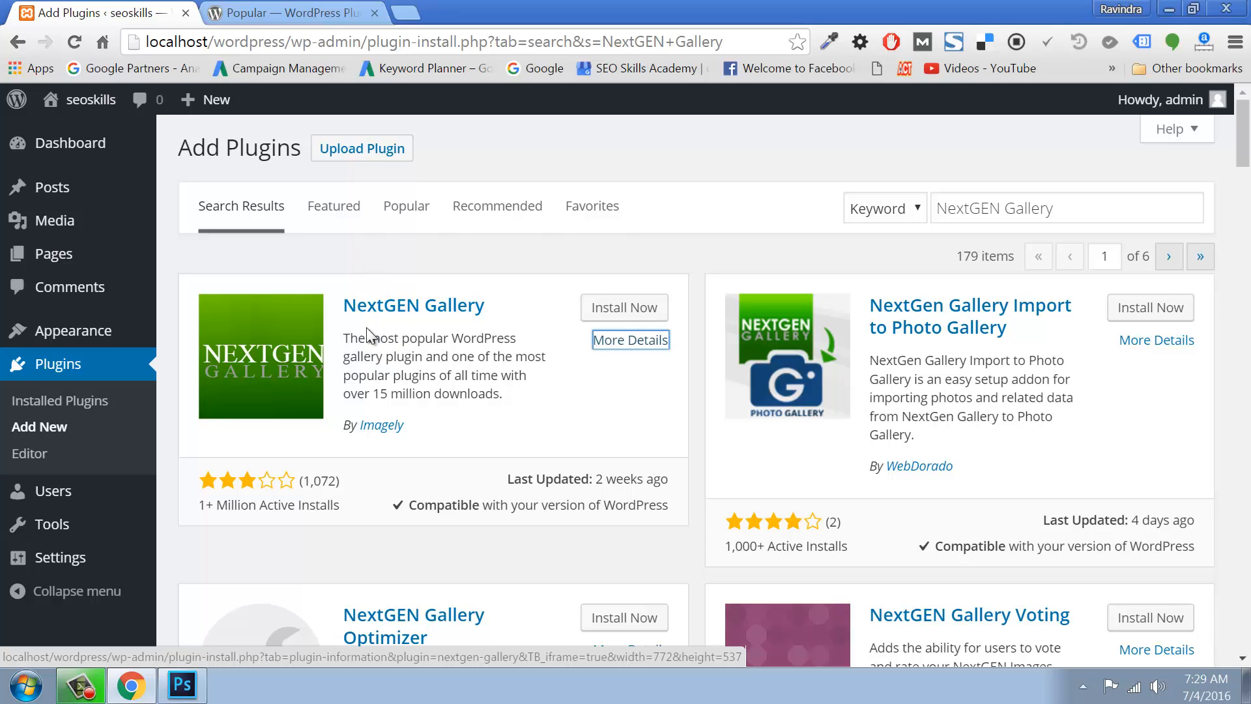
# Step: Install and activate the NextGEN Gallery plugin, and open its gallery overview page
pyautogui.click(611, 318)
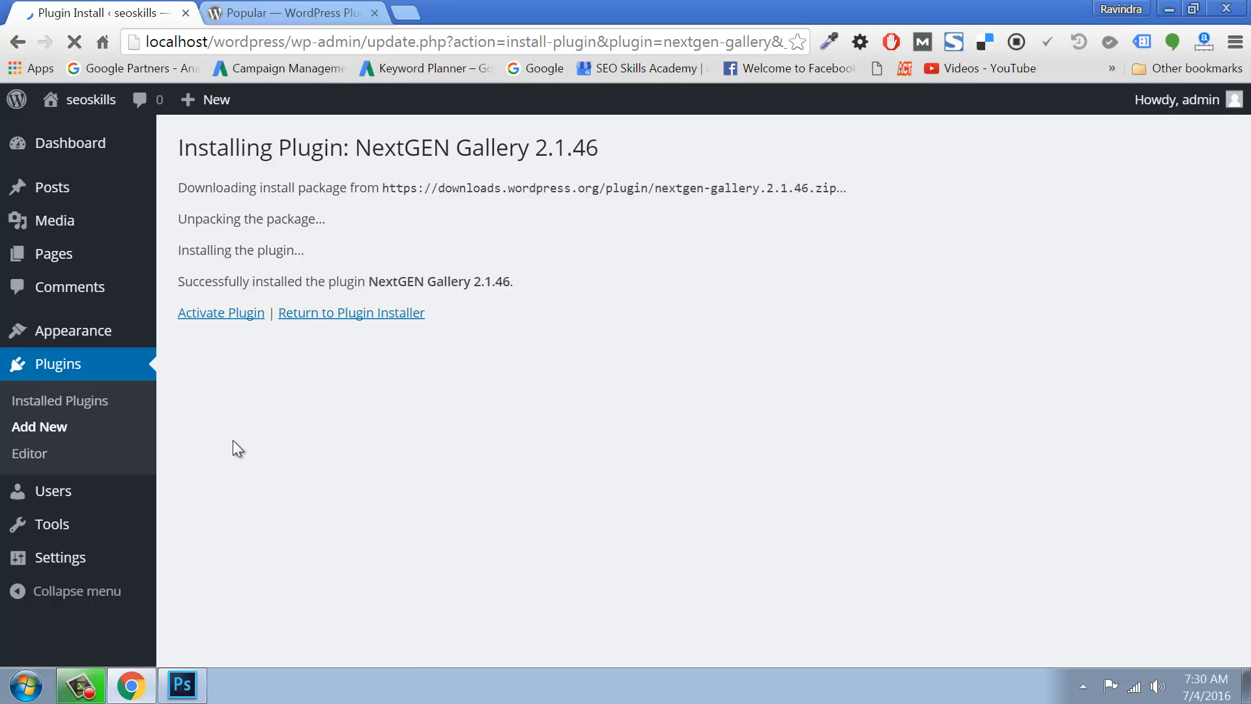
pyautogui.click(247, 316)
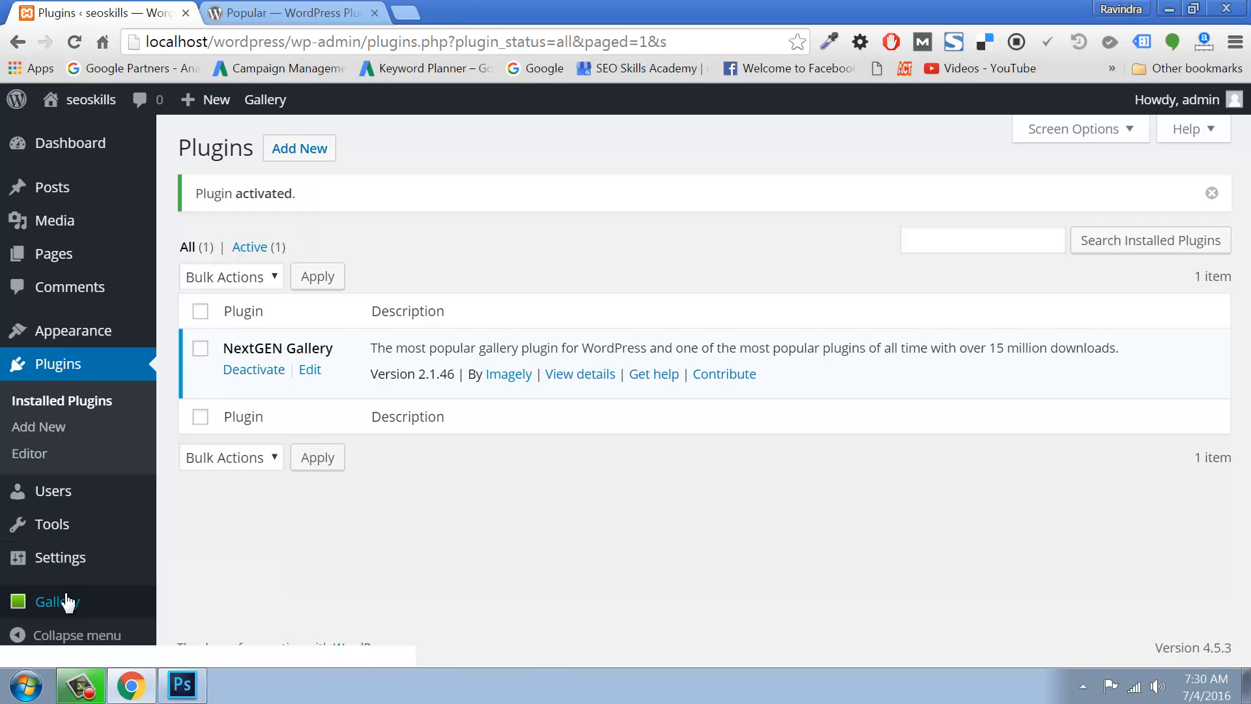
pyautogui.moveTo(59, 605)
pyautogui.moveTo(145, 593)
pyautogui.click(187, 410)
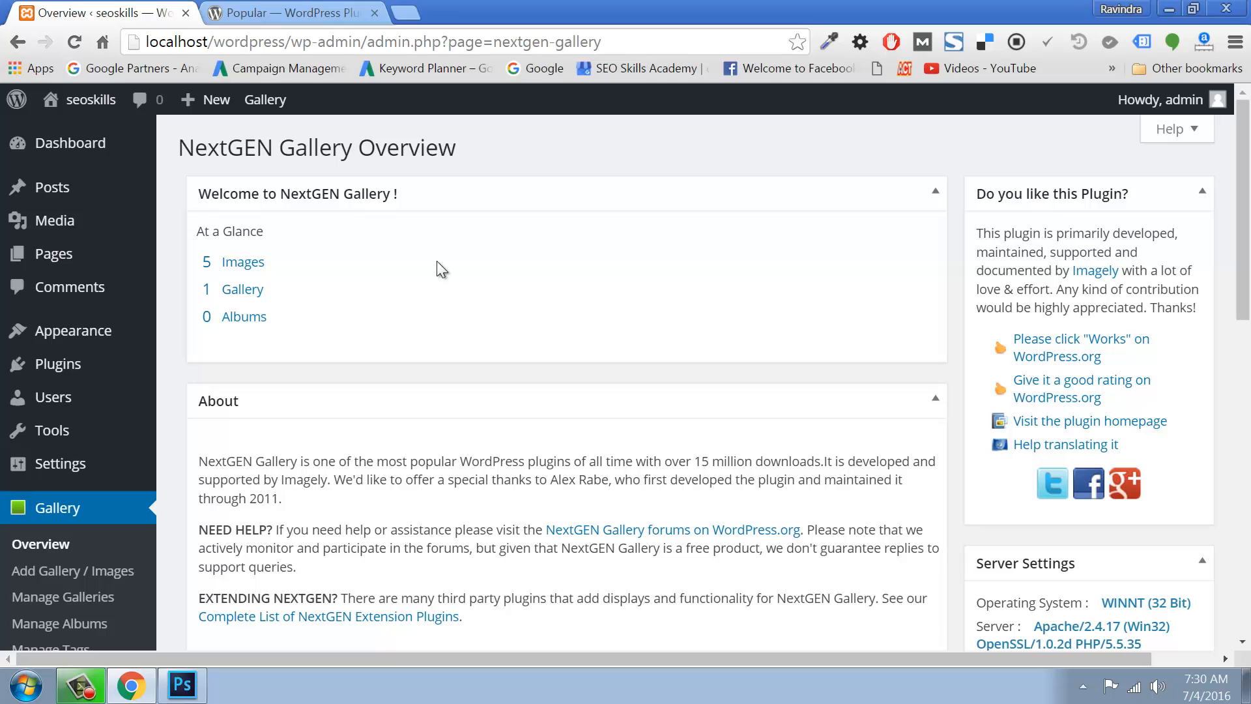
# Step: Delete the existing "pipu" gallery from the list of managed galleries using the Delete bulk action
pyautogui.click(246, 291)
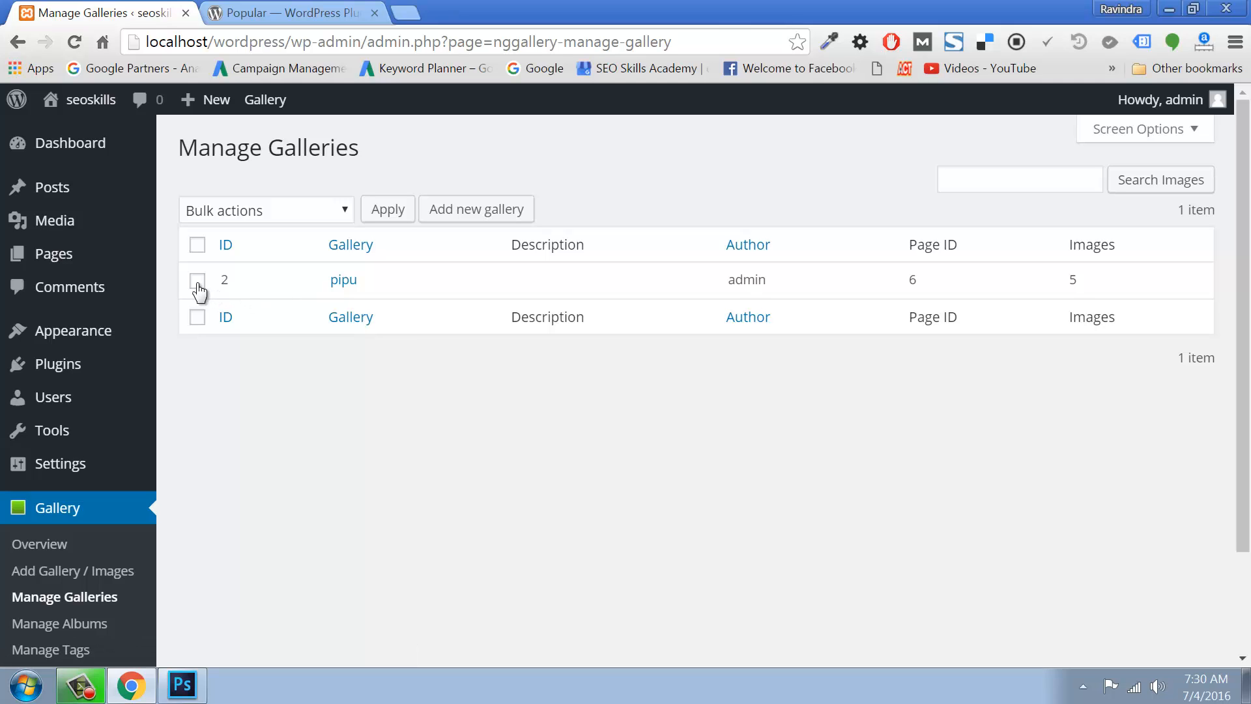
pyautogui.click(198, 283)
pyautogui.click(342, 209)
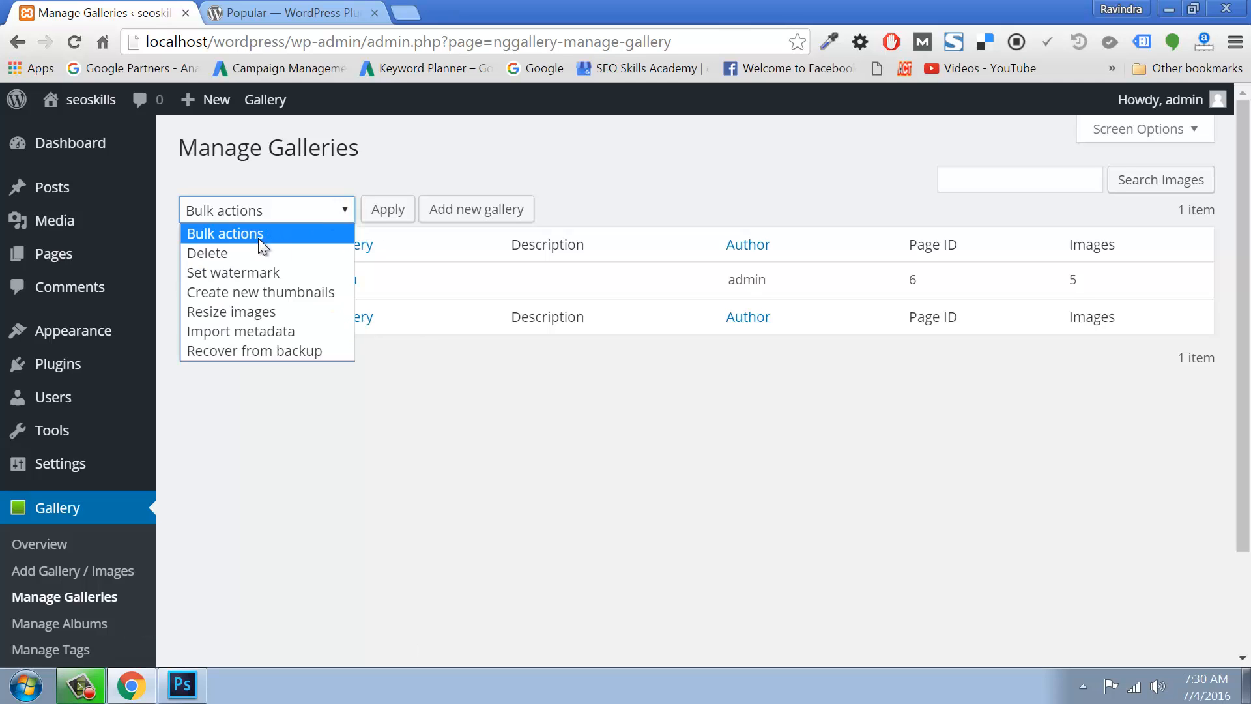
pyautogui.click(230, 255)
pyautogui.click(386, 213)
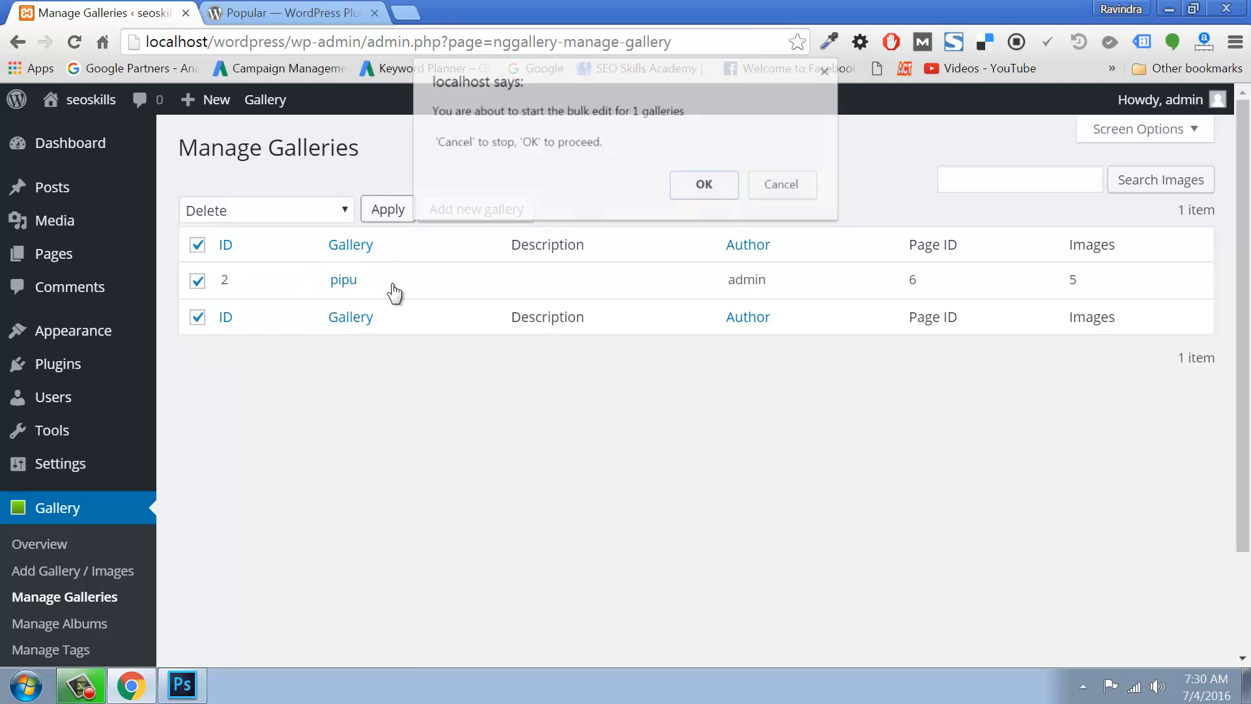
pyautogui.click(704, 187)
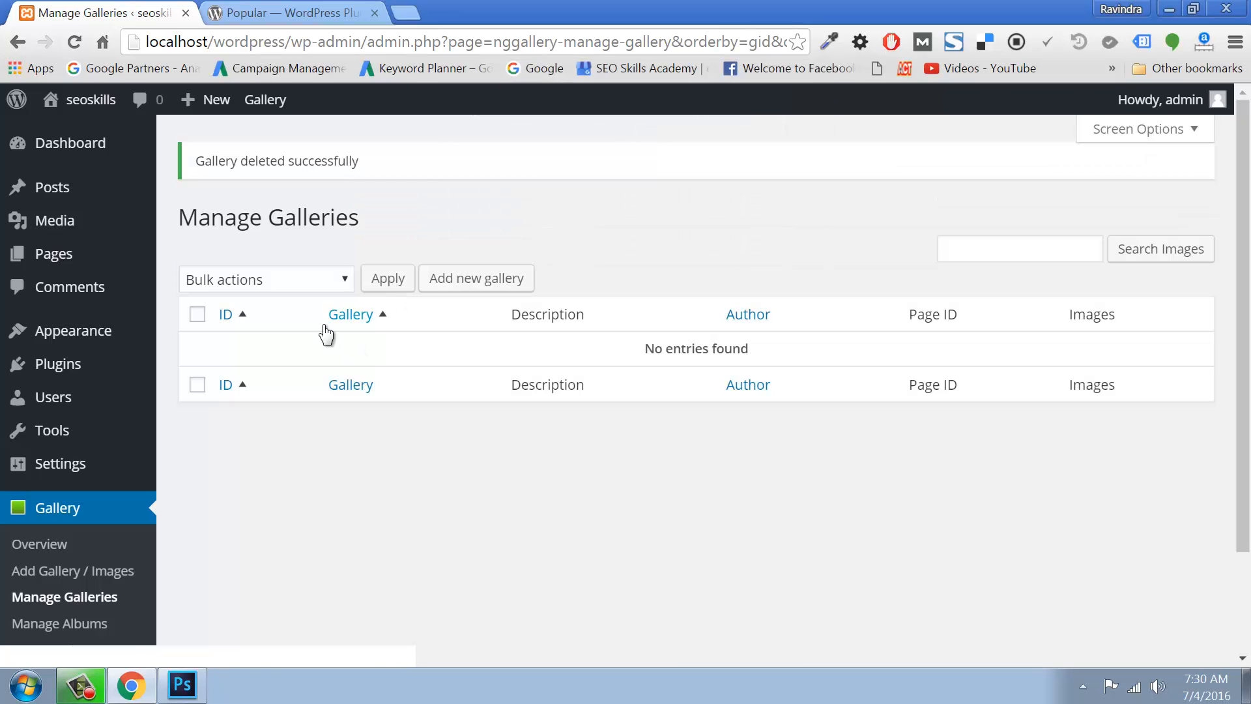
# Step: Create a new empty gallery named "Home"
pyautogui.click(476, 284)
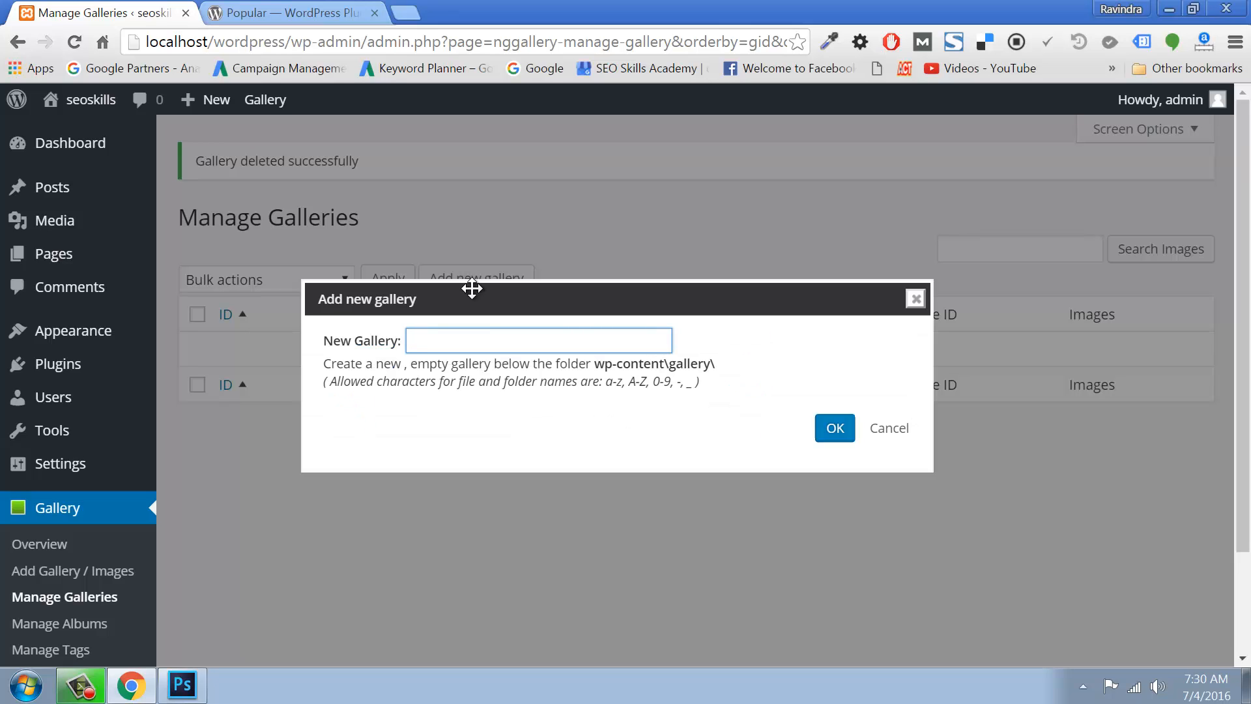
pyautogui.write('Home')
pyautogui.click(833, 430)
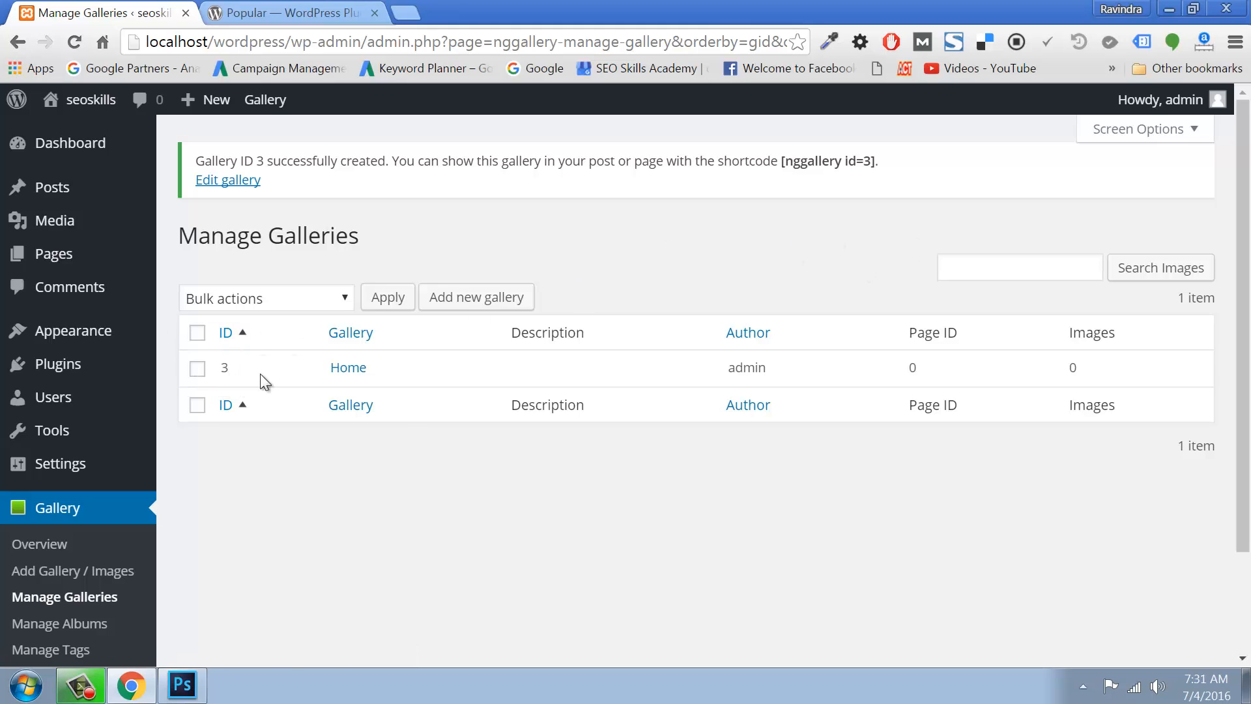
# Step: Give the Home gallery the description "This my home page slide", link it to the AboutUs page and save the settings
pyautogui.click(350, 368)
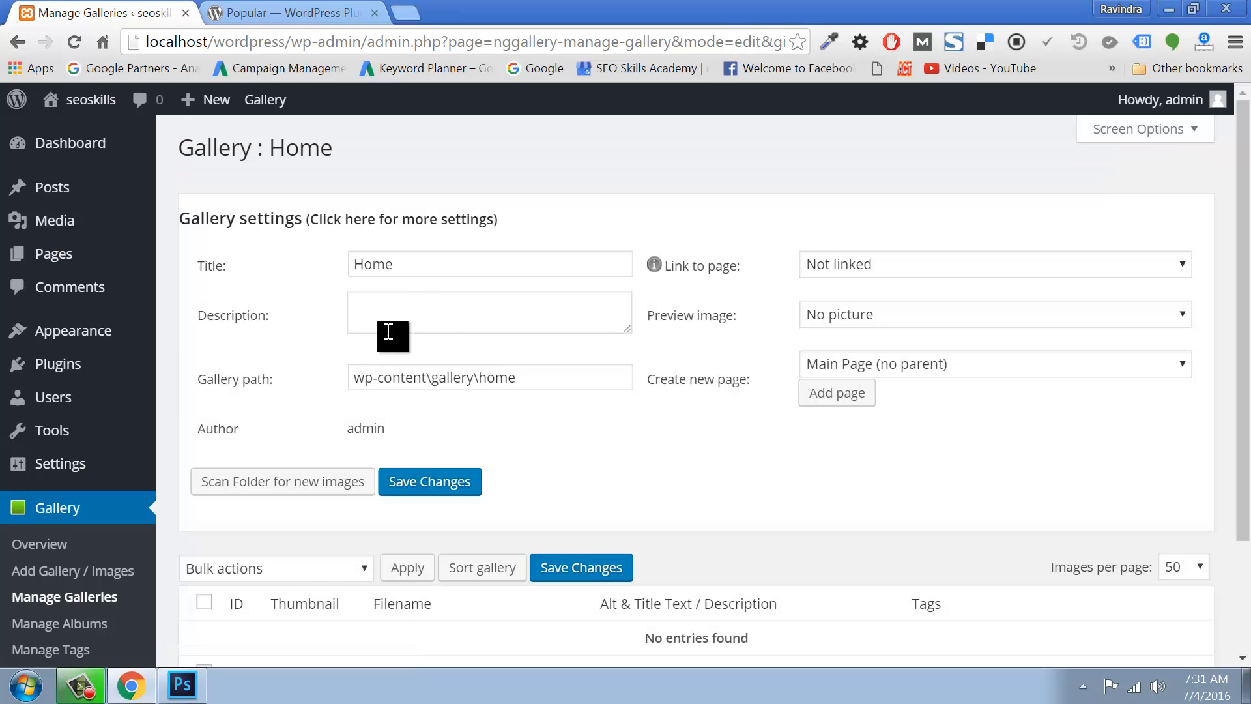
pyautogui.click(404, 307)
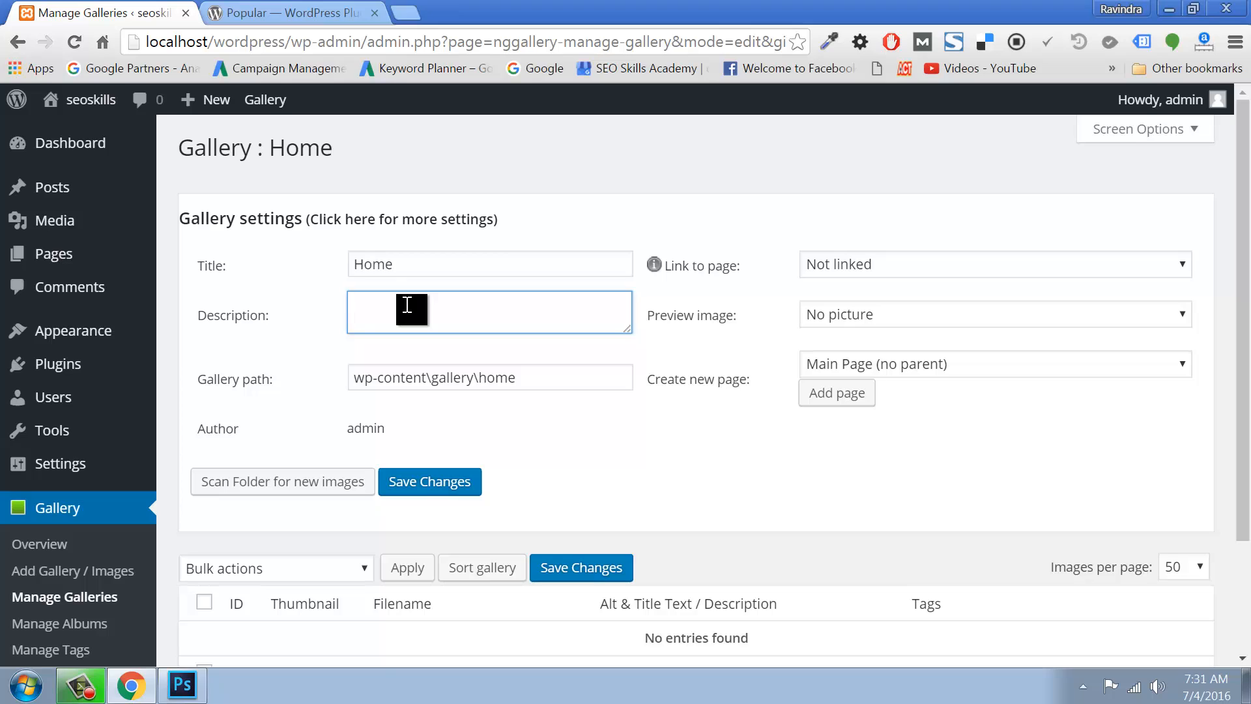
pyautogui.write('This my home page slide')
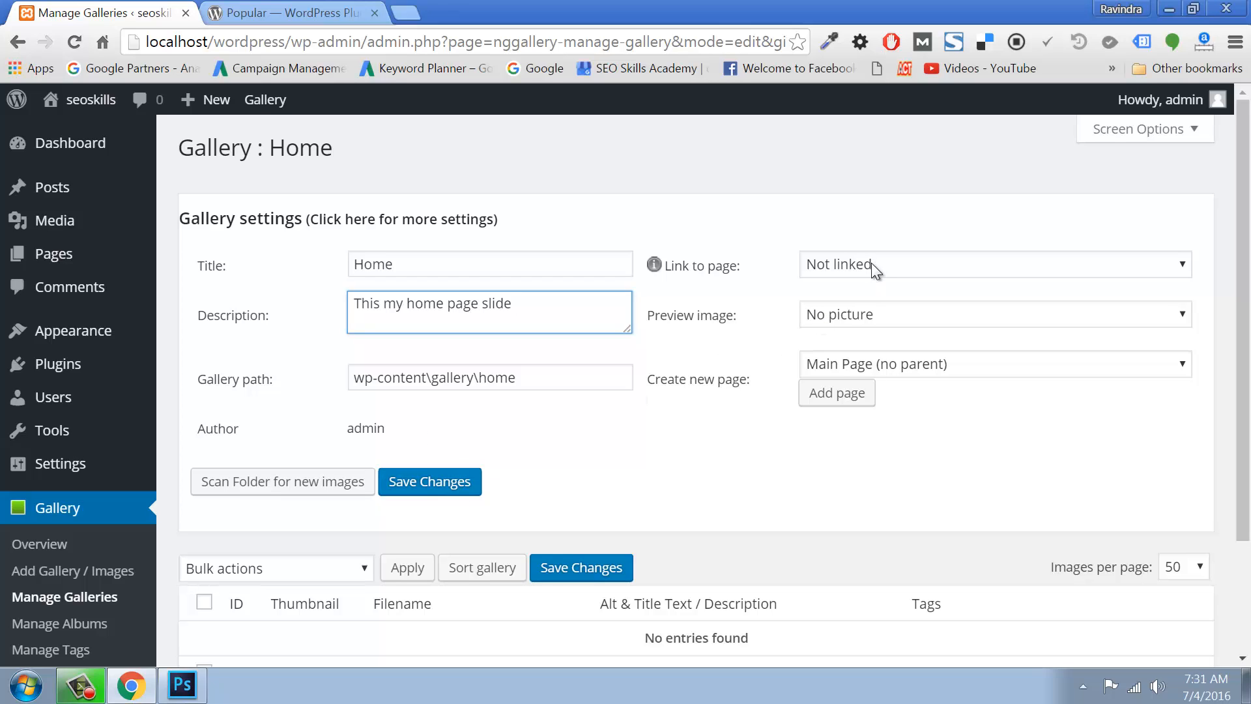
pyautogui.click(839, 265)
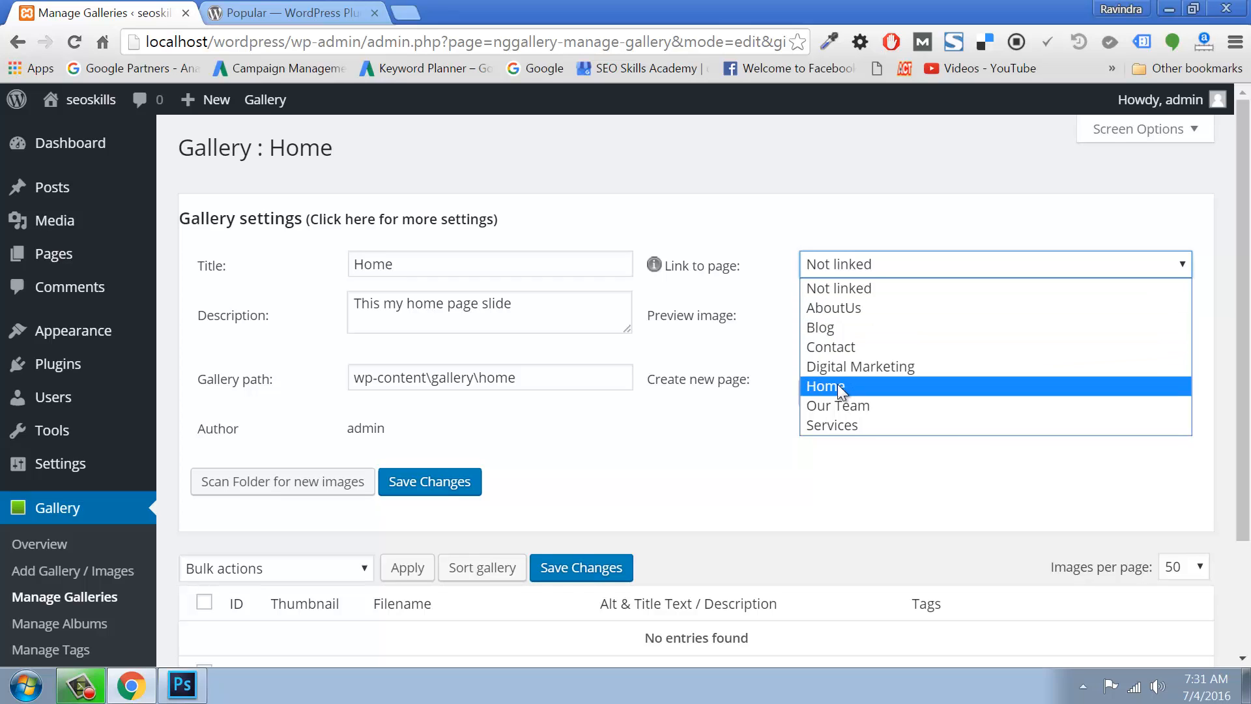
pyautogui.click(832, 309)
pyautogui.click(432, 487)
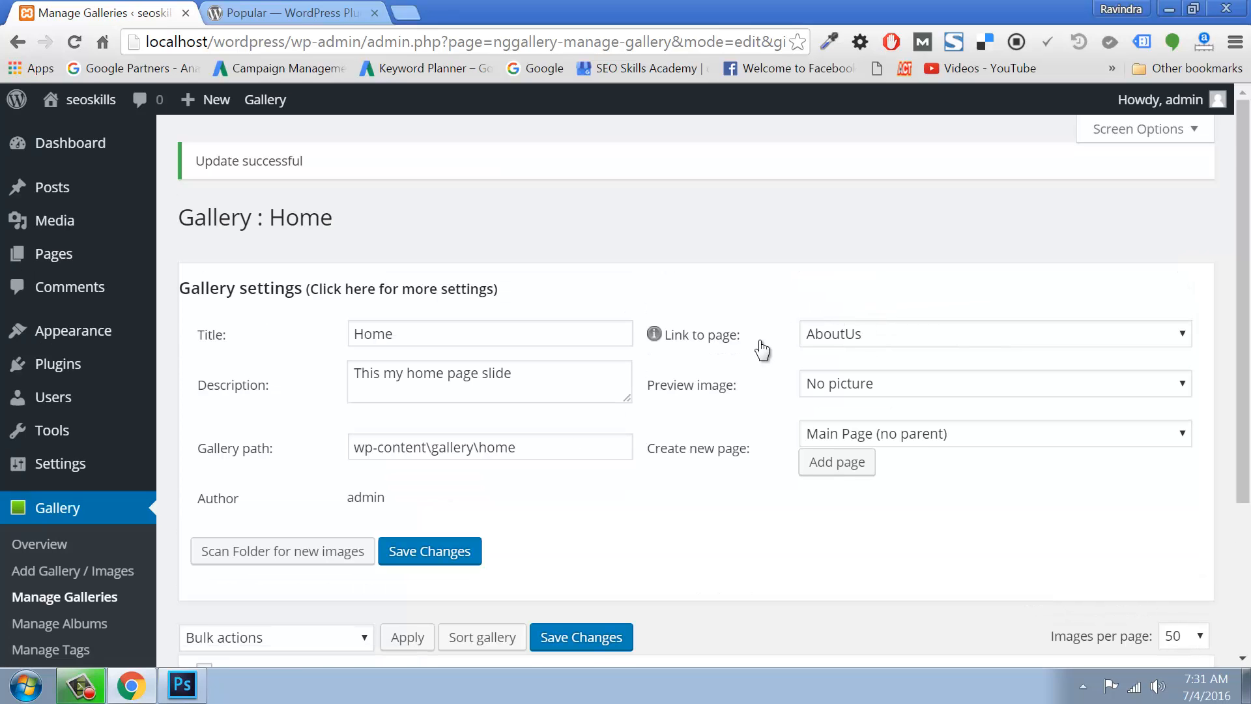
pyautogui.moveTo(734, 350)
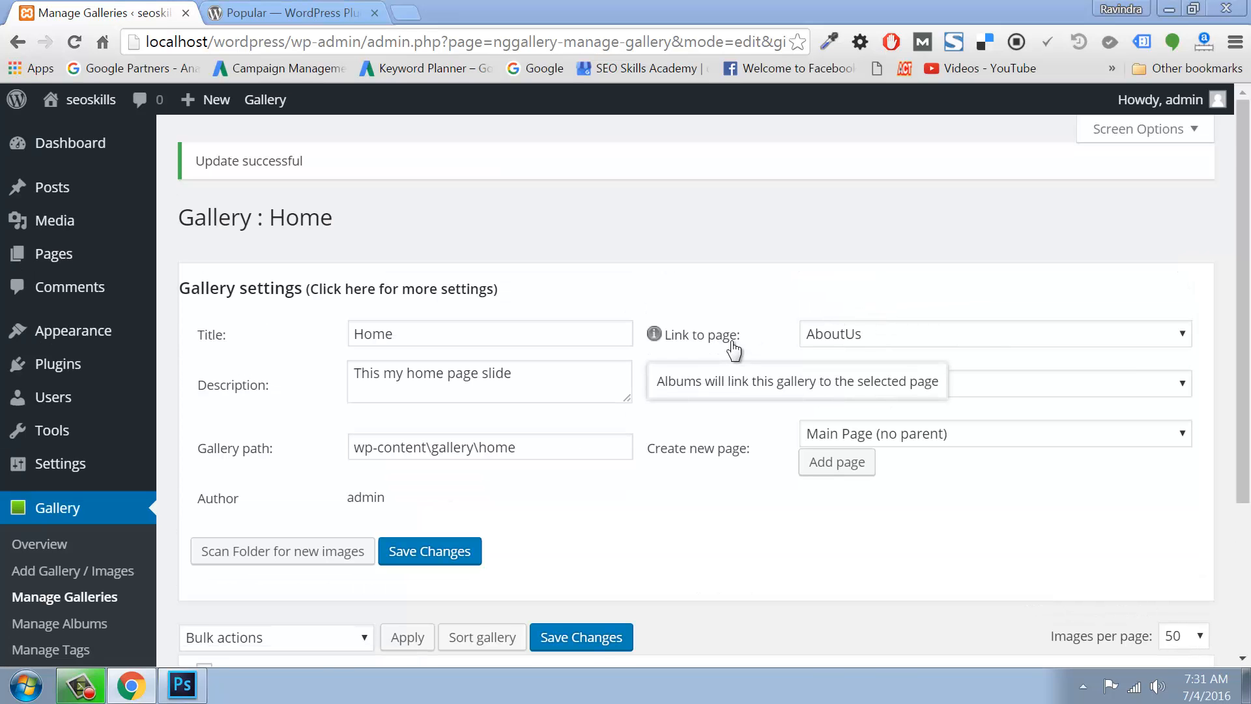
# Step: Upload all five course PNG images from the slider folder into the Home gallery
pyautogui.click(92, 570)
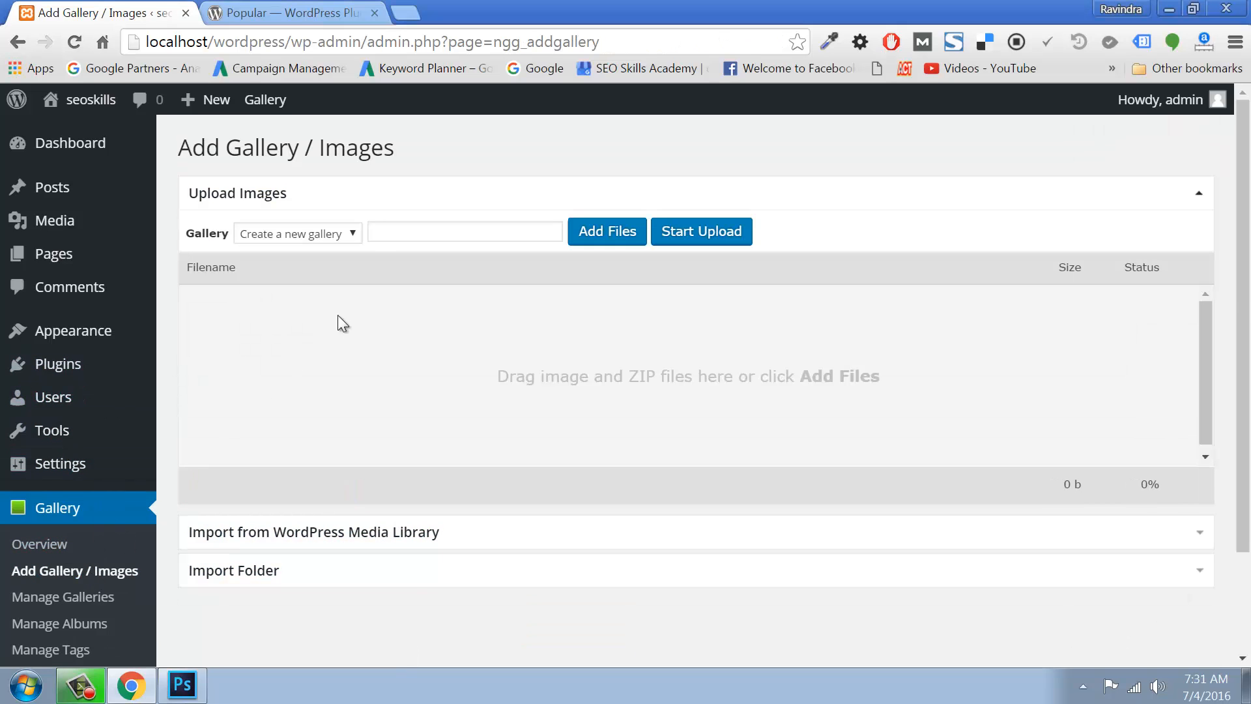
pyautogui.click(354, 234)
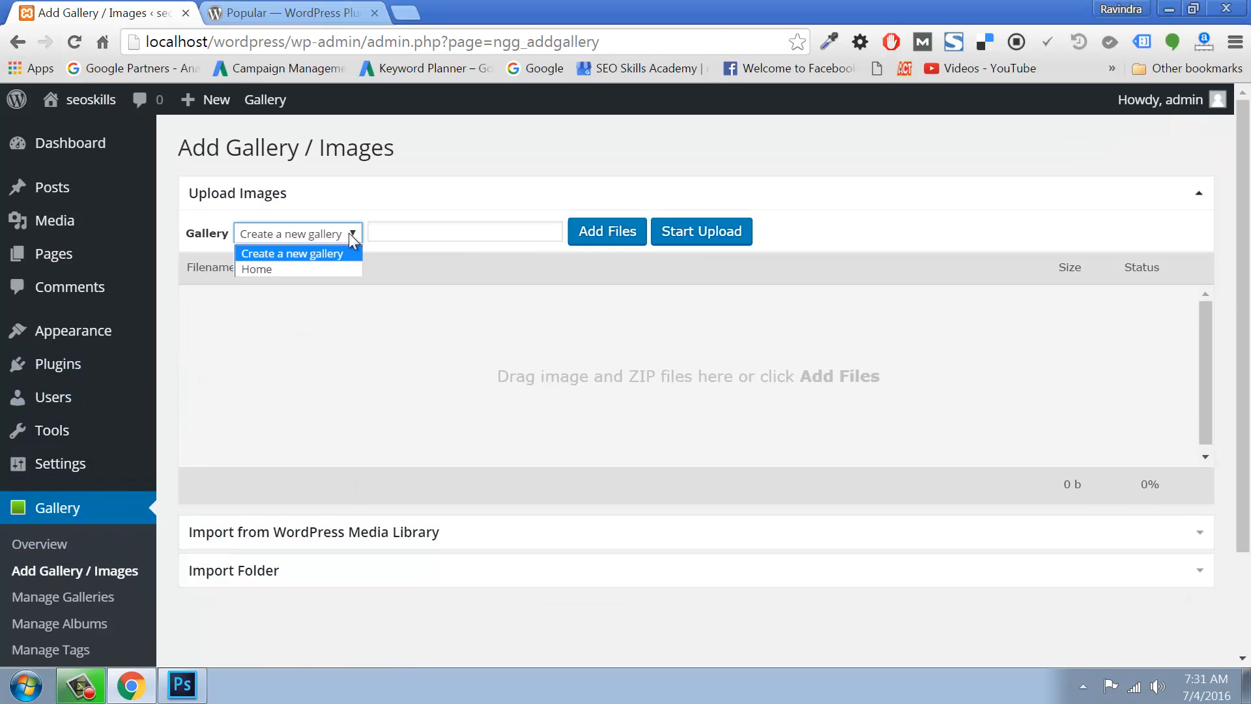
pyautogui.click(254, 267)
pyautogui.click(408, 235)
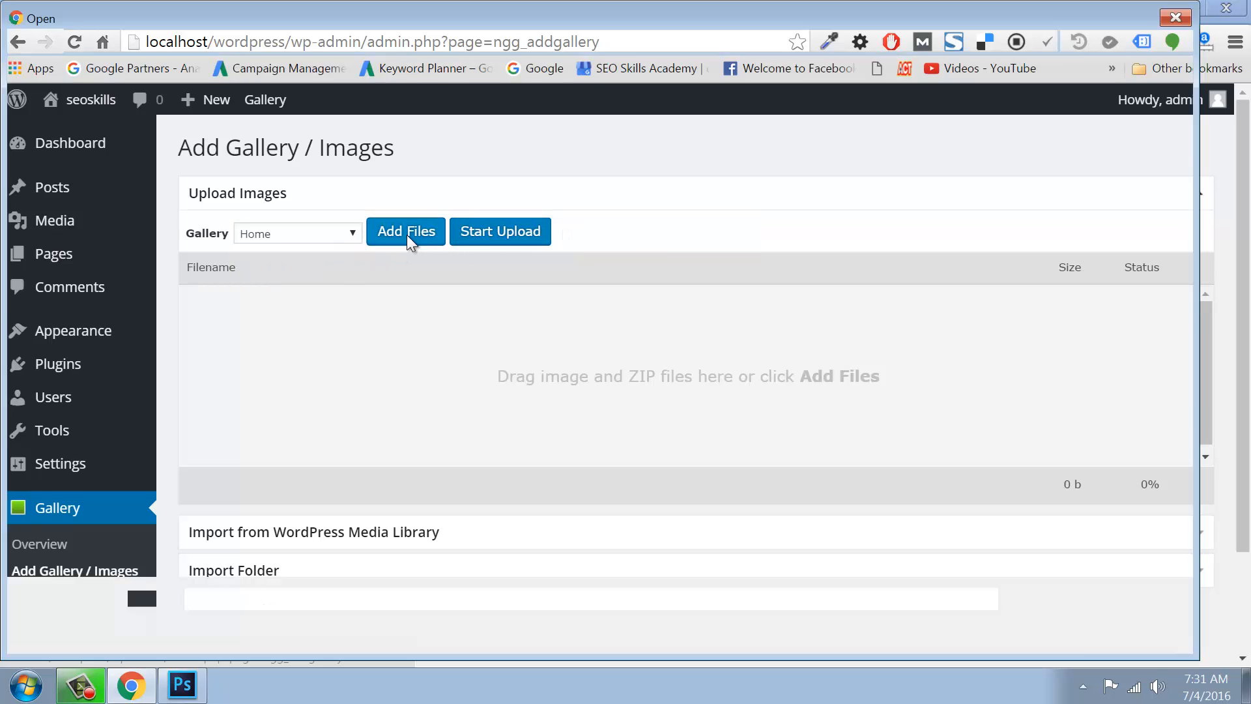
pyautogui.moveTo(694, 167); pyautogui.dragTo(232, 95)
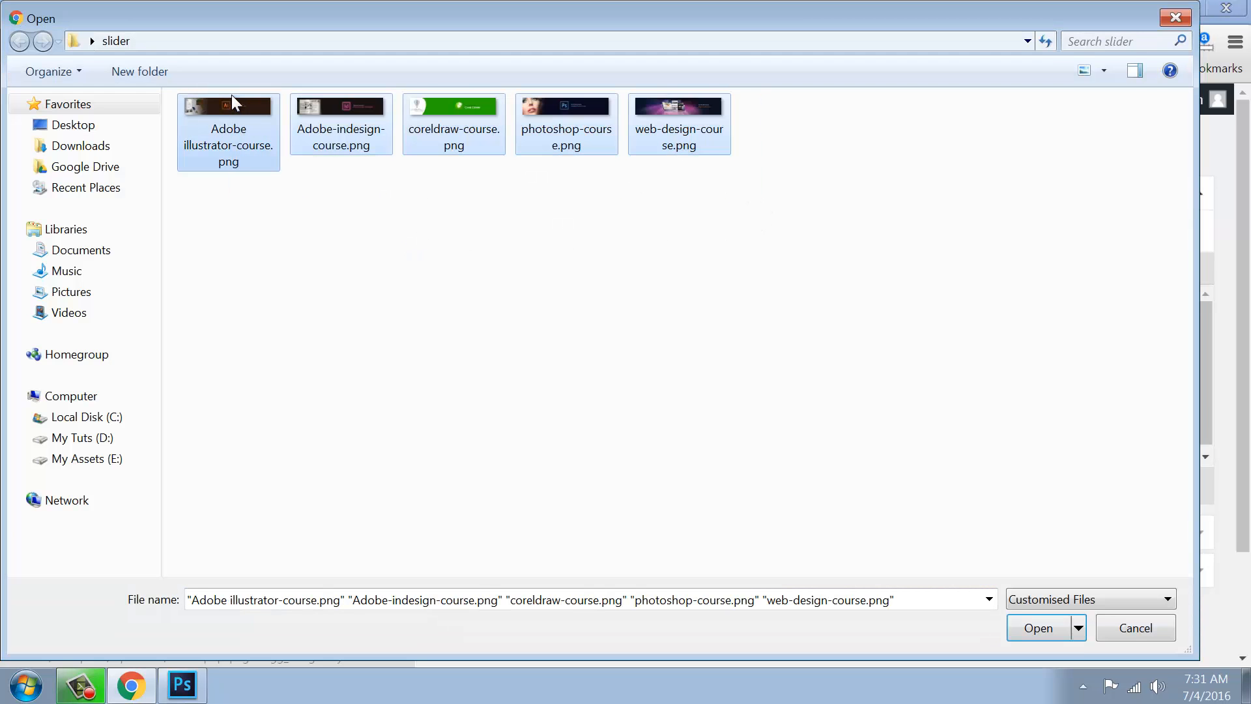
pyautogui.press('Return')
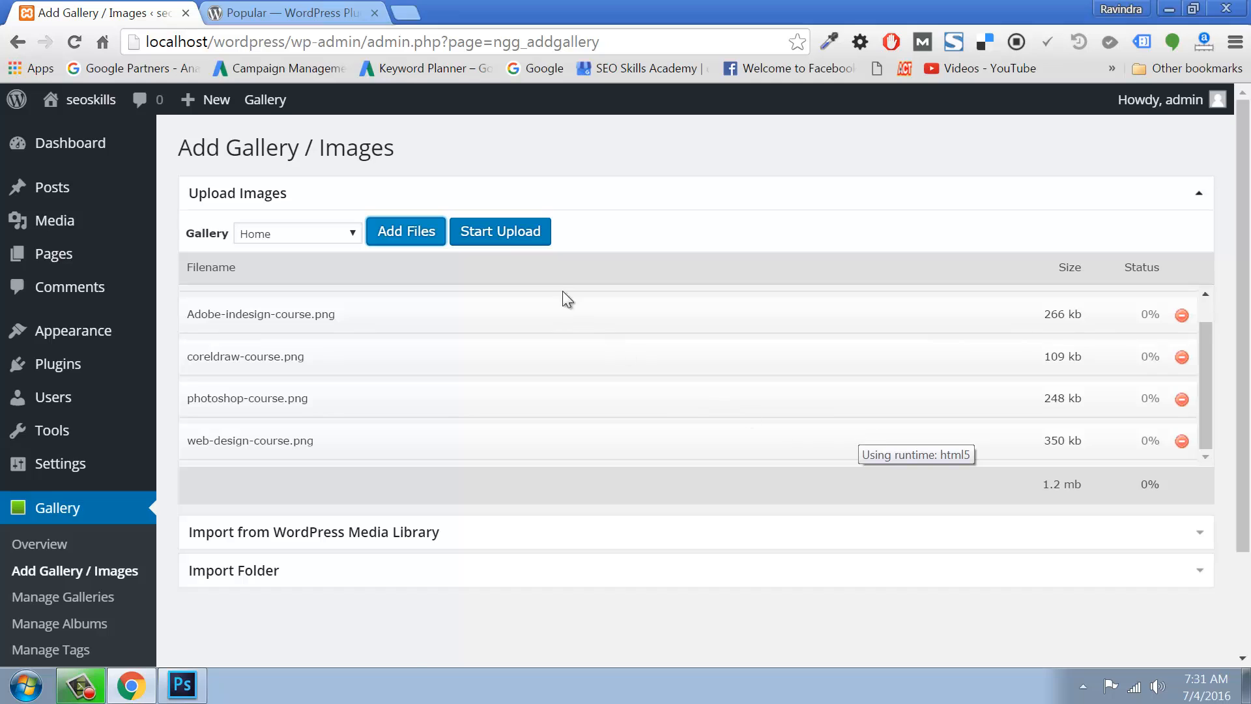
pyautogui.click(511, 234)
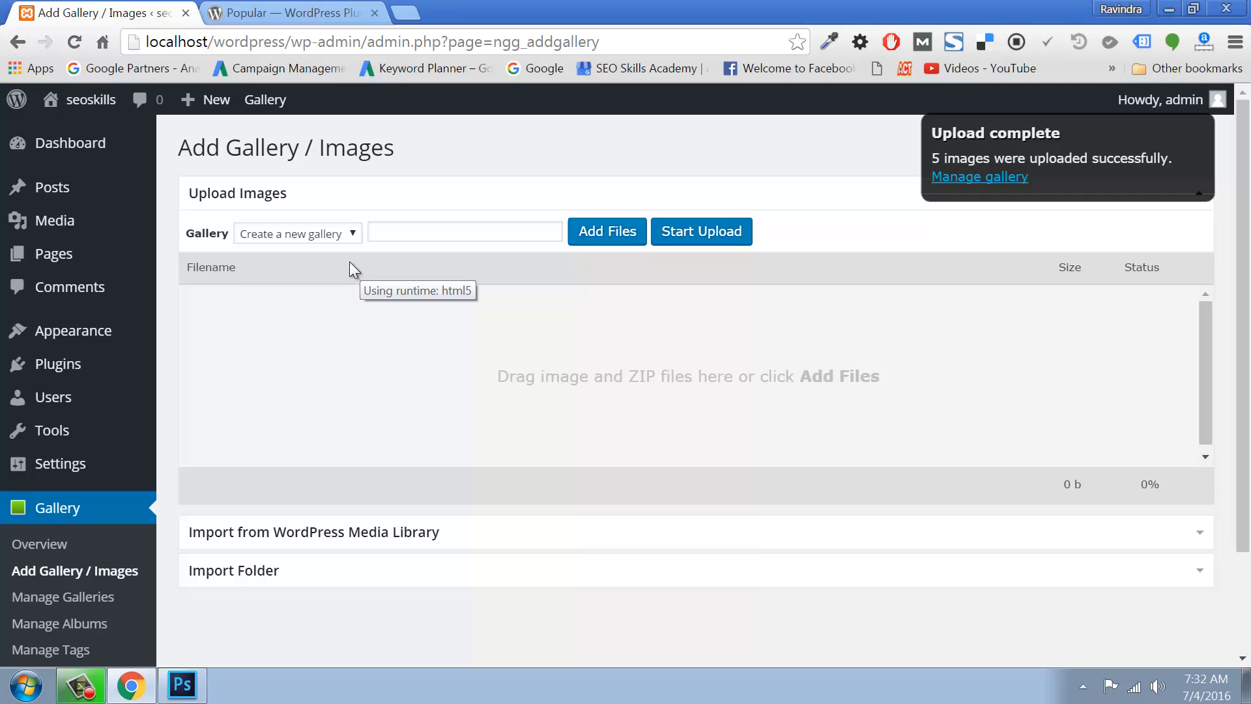
# Step: Open the AboutUs page from the list of all pages for editing
pyautogui.moveTo(26, 256)
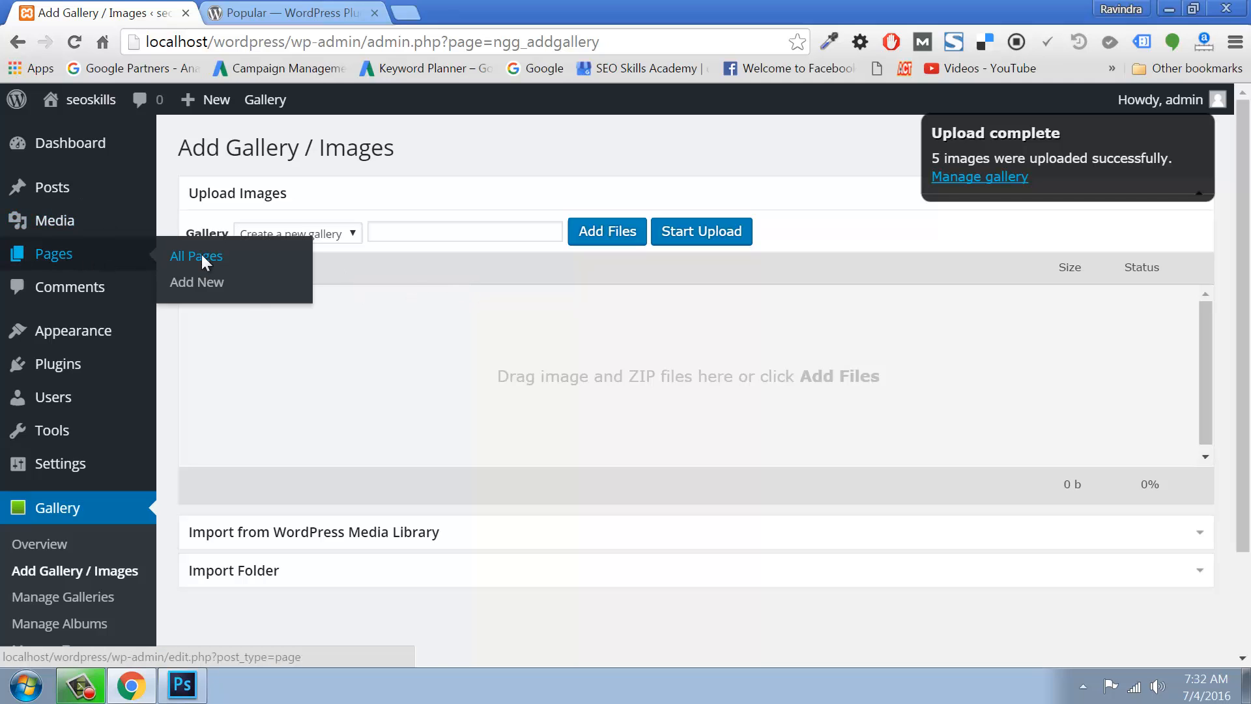
pyautogui.click(233, 292)
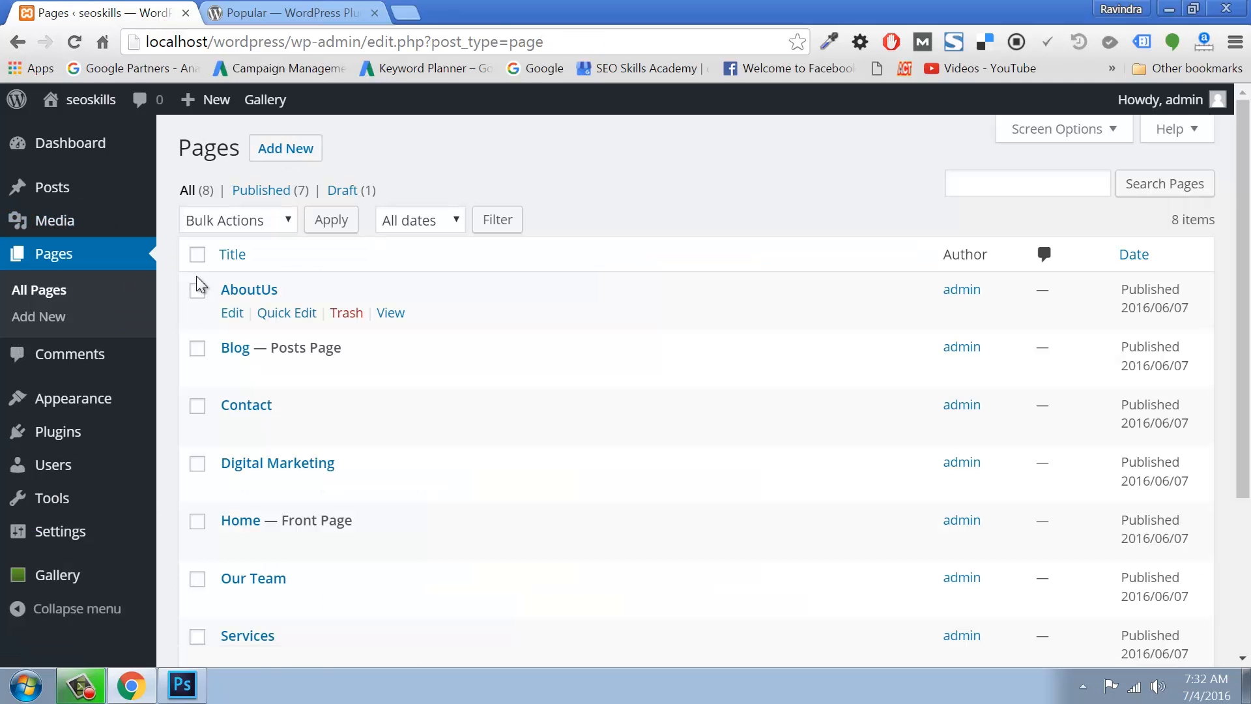
pyautogui.click(235, 314)
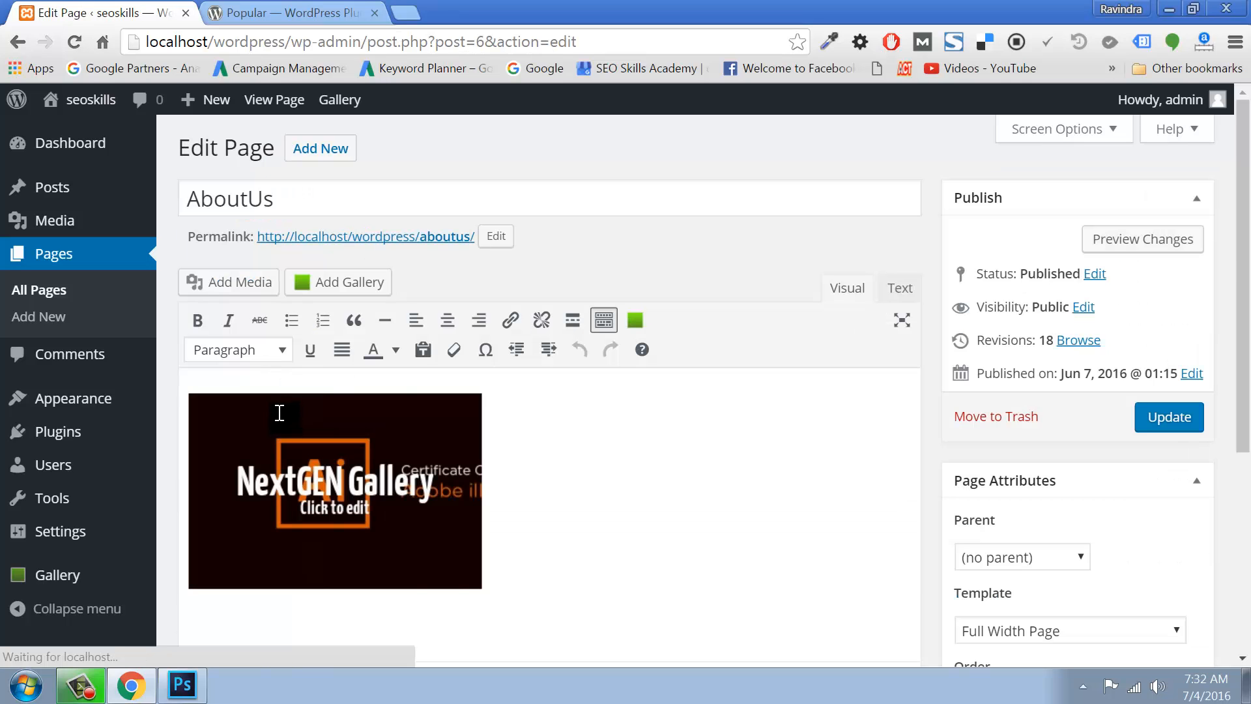
pyautogui.click(328, 482)
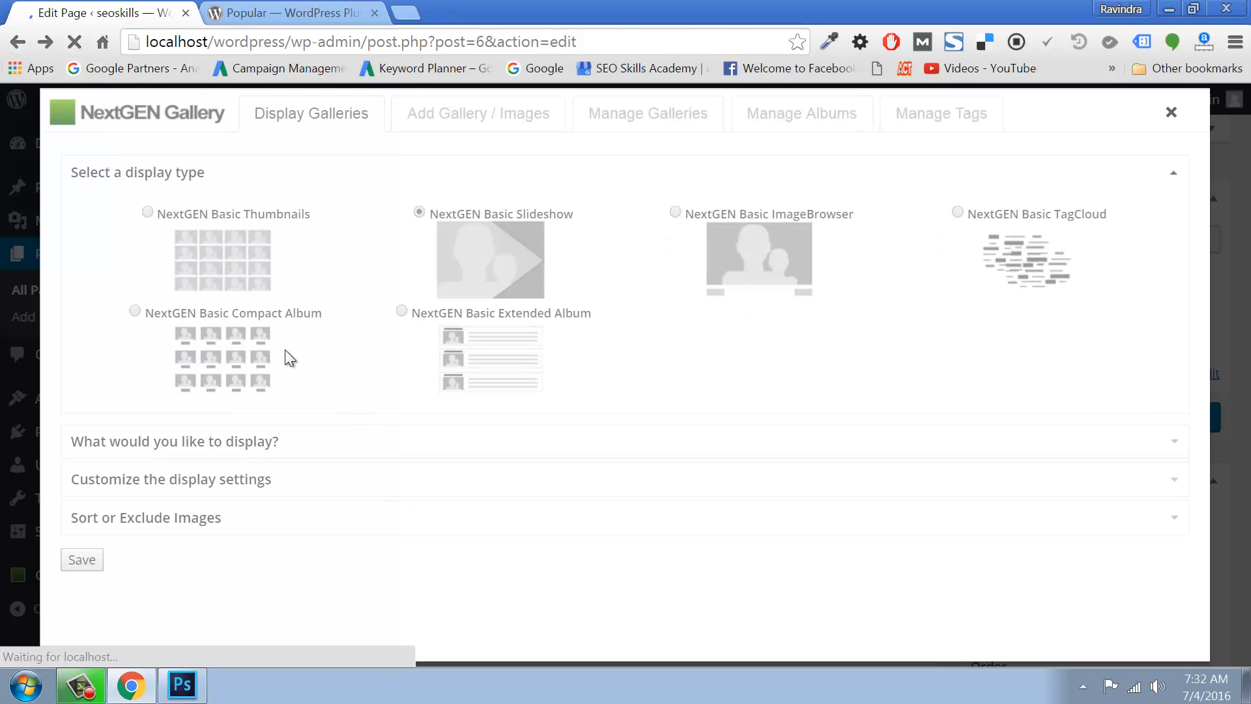
pyautogui.click(18, 41)
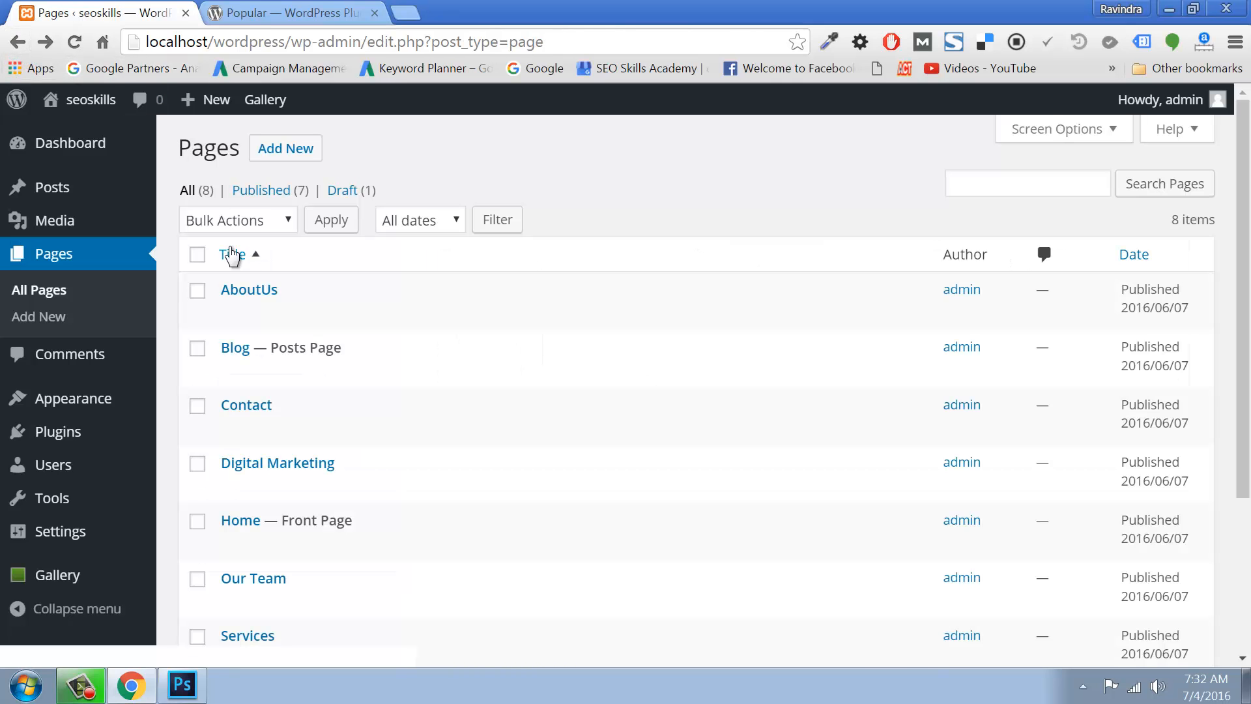
pyautogui.click(232, 313)
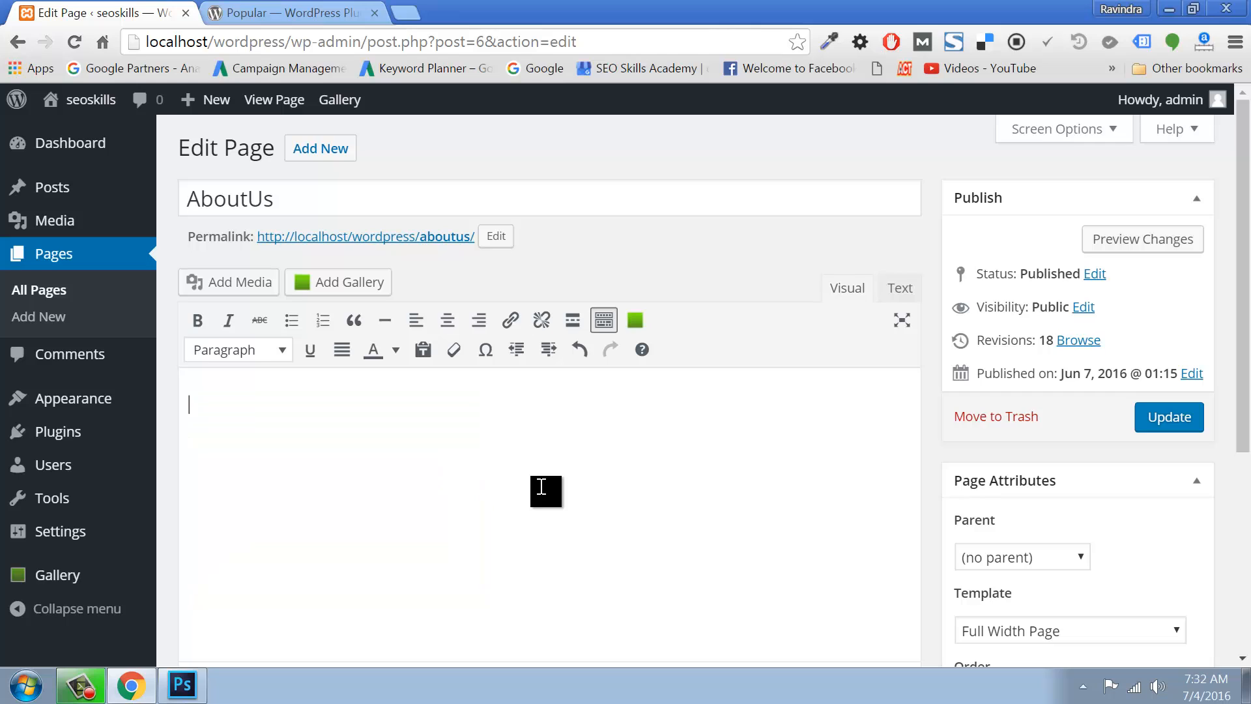
# Step: Replace the gallery in the AboutUs page content with a newly inserted NextGEN Basic Slideshow gallery and update the page
pyautogui.press('BackSpace')
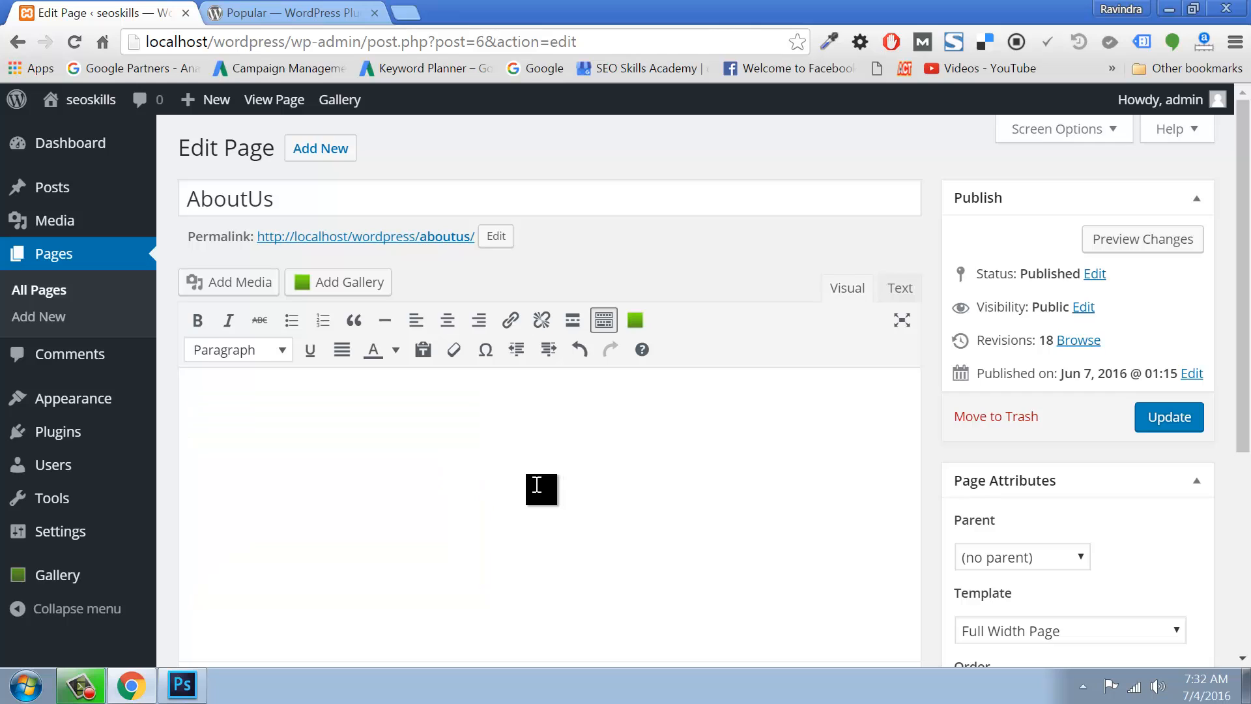
pyautogui.click(343, 286)
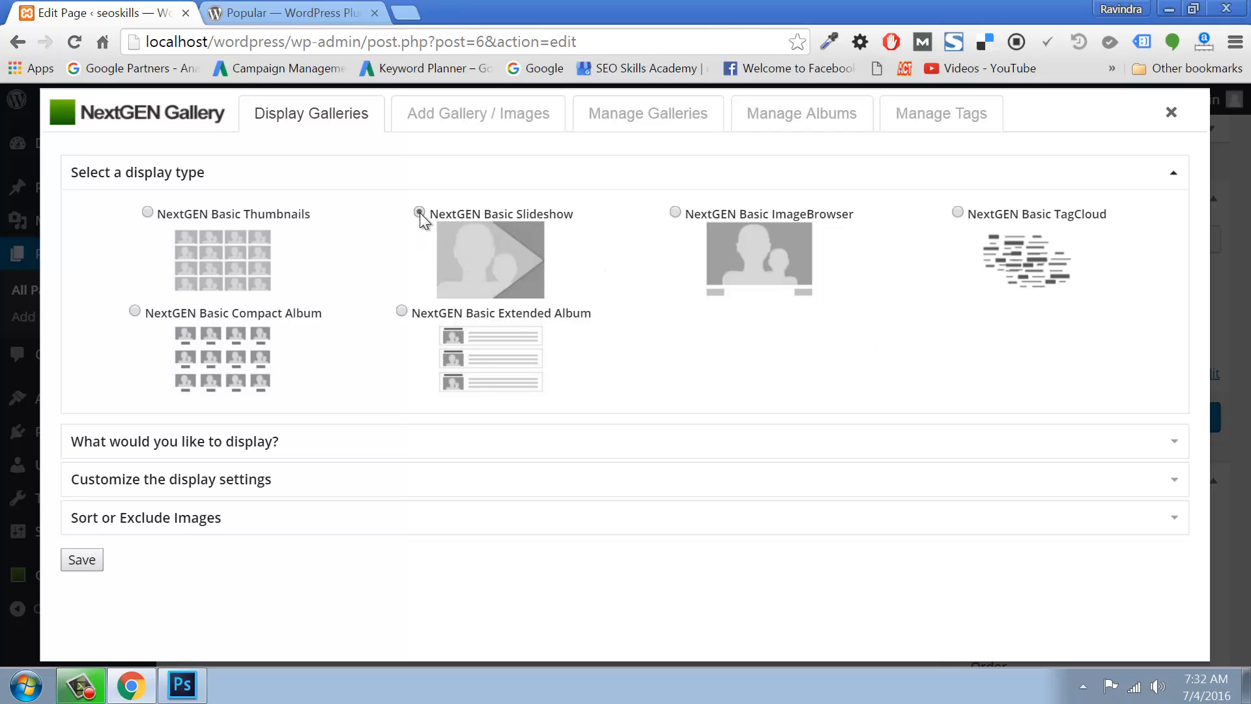
pyautogui.click(67, 564)
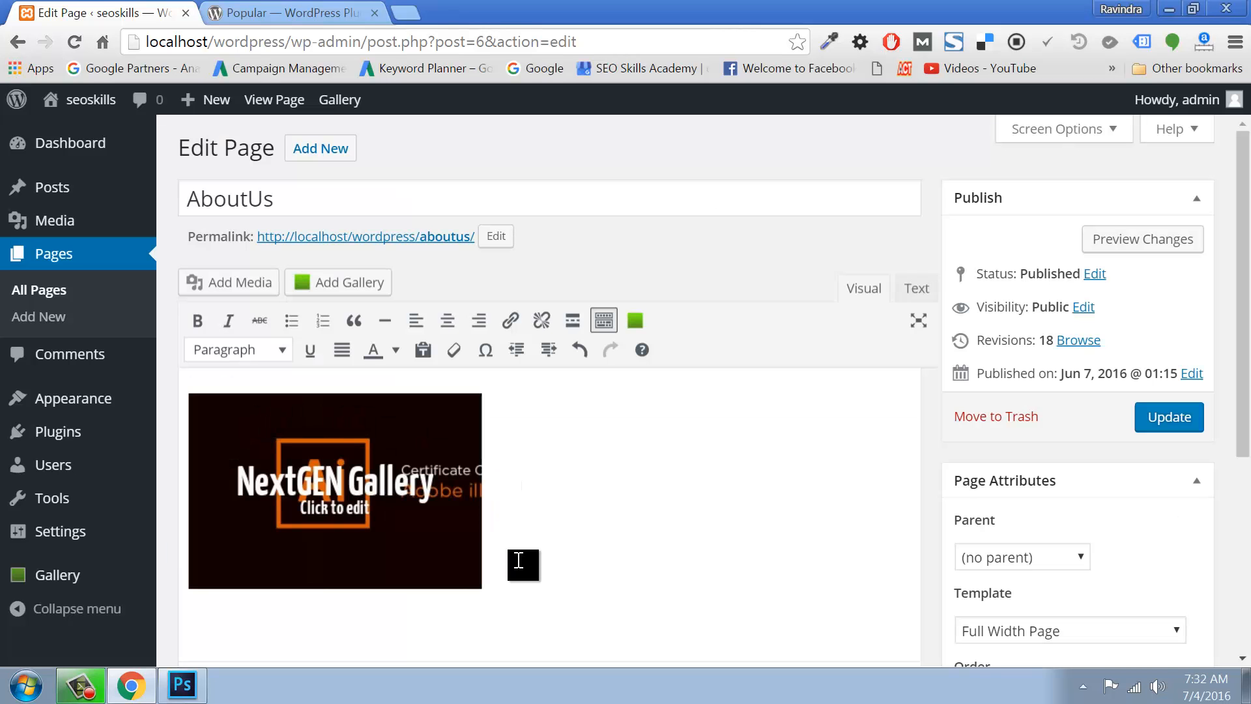
pyautogui.click(1167, 422)
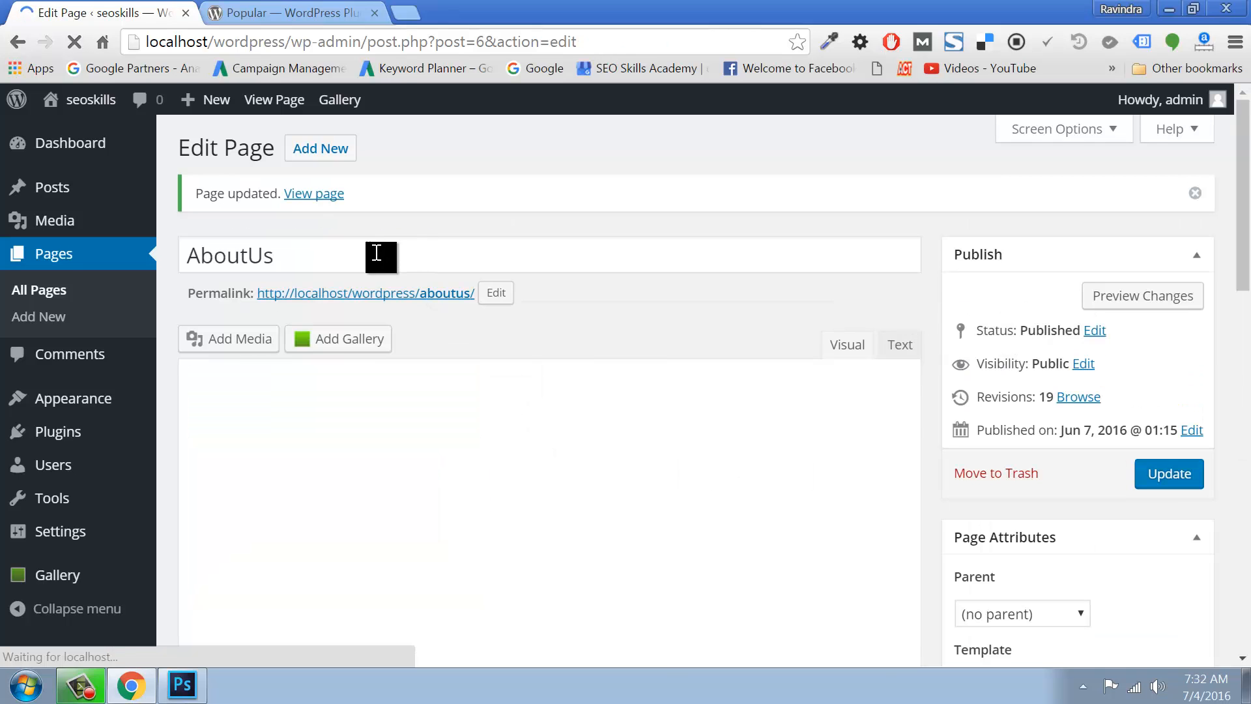
# Step: Open the AboutUs page's permalink in a new tab and view the published slideshow
pyautogui.rightClick(339, 293)
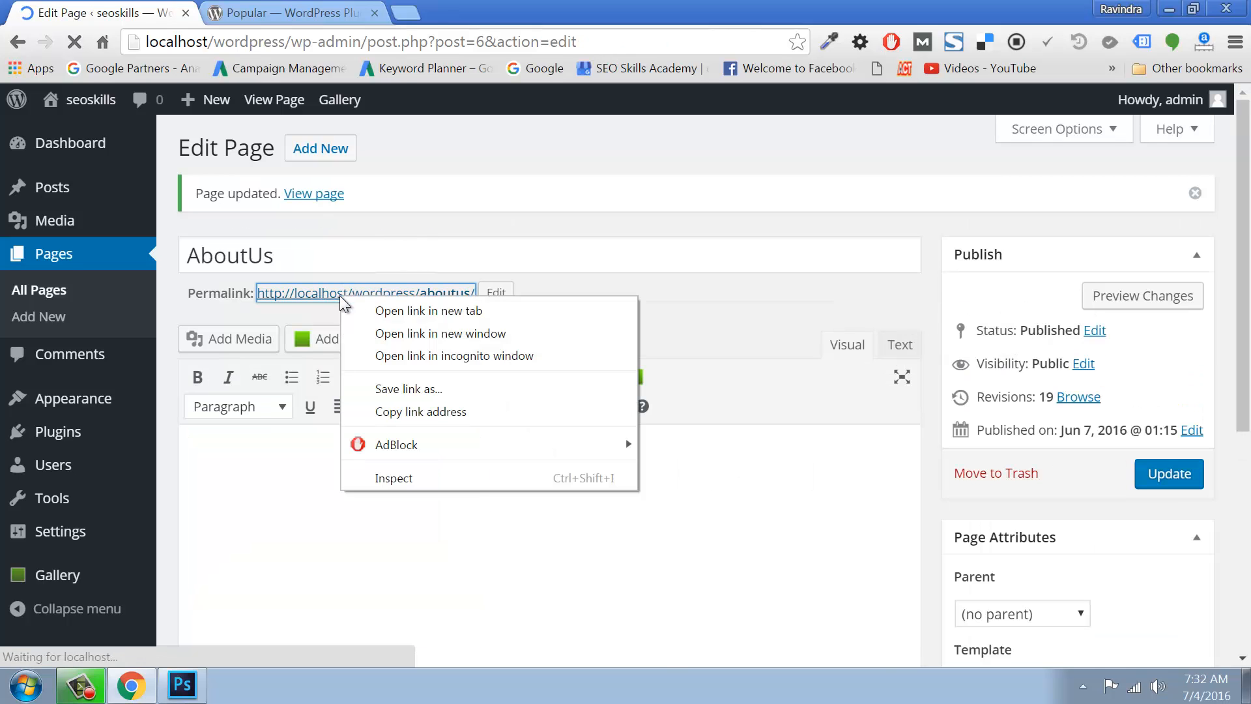
pyautogui.click(378, 309)
pyautogui.click(262, 7)
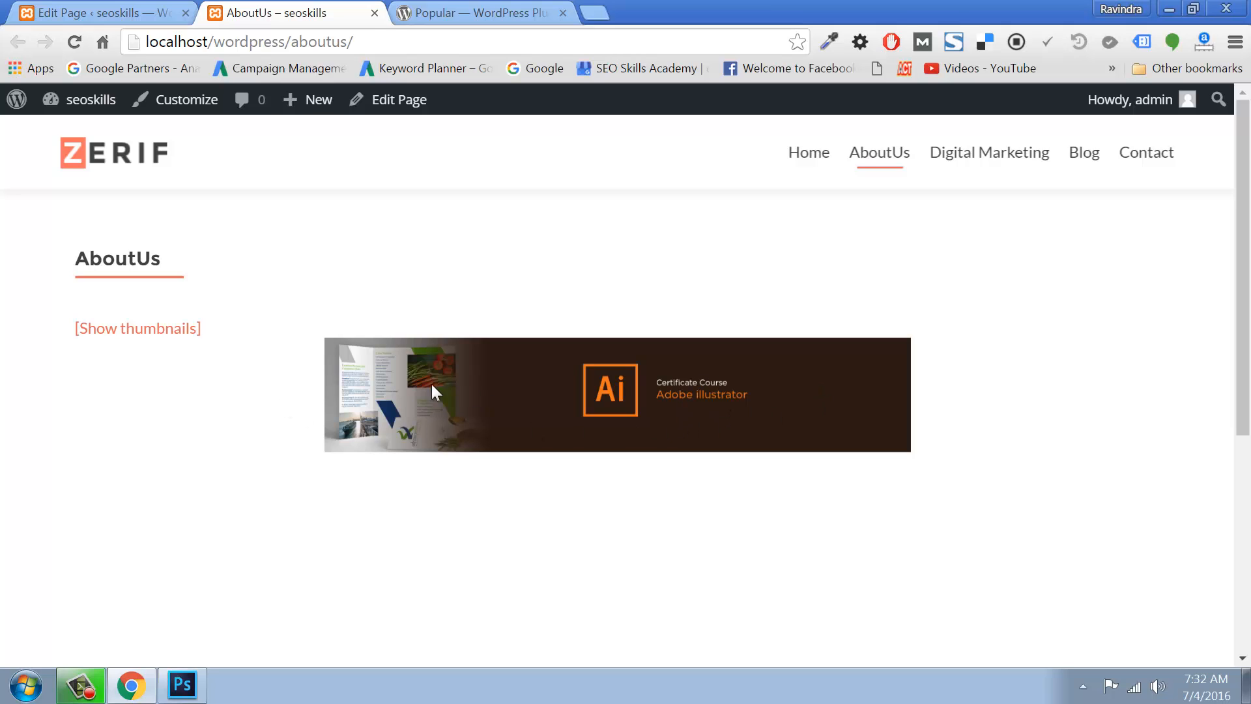
# Step: Show the gallery as thumbnails, browse the enlarged images from Corel DRAW to Web Designing, and close the image viewer
pyautogui.click(144, 327)
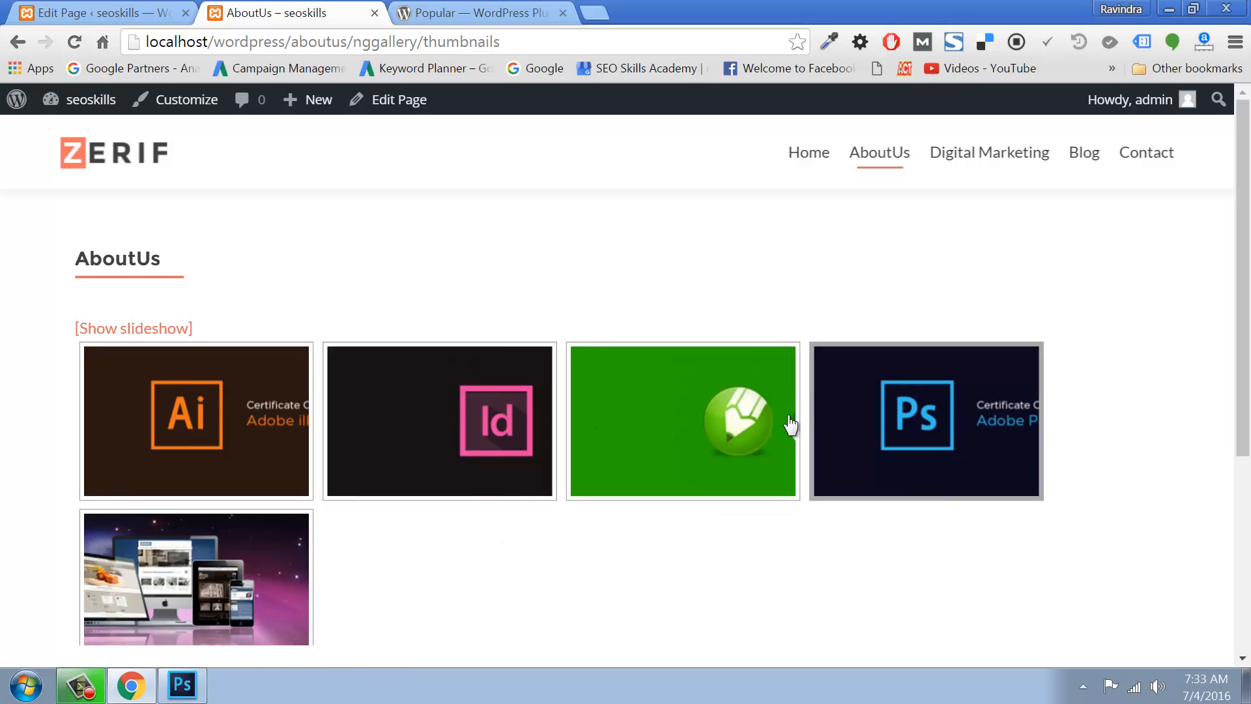
pyautogui.click(680, 417)
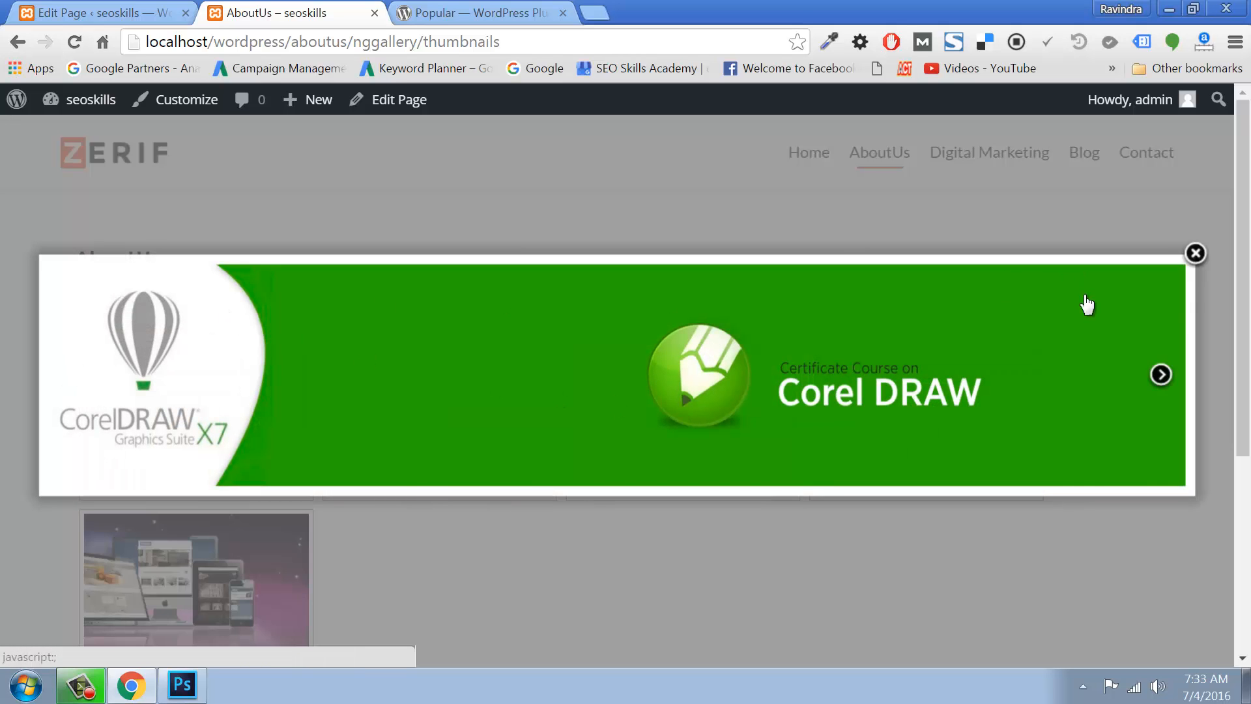
pyautogui.click(1160, 374)
pyautogui.click(1161, 374)
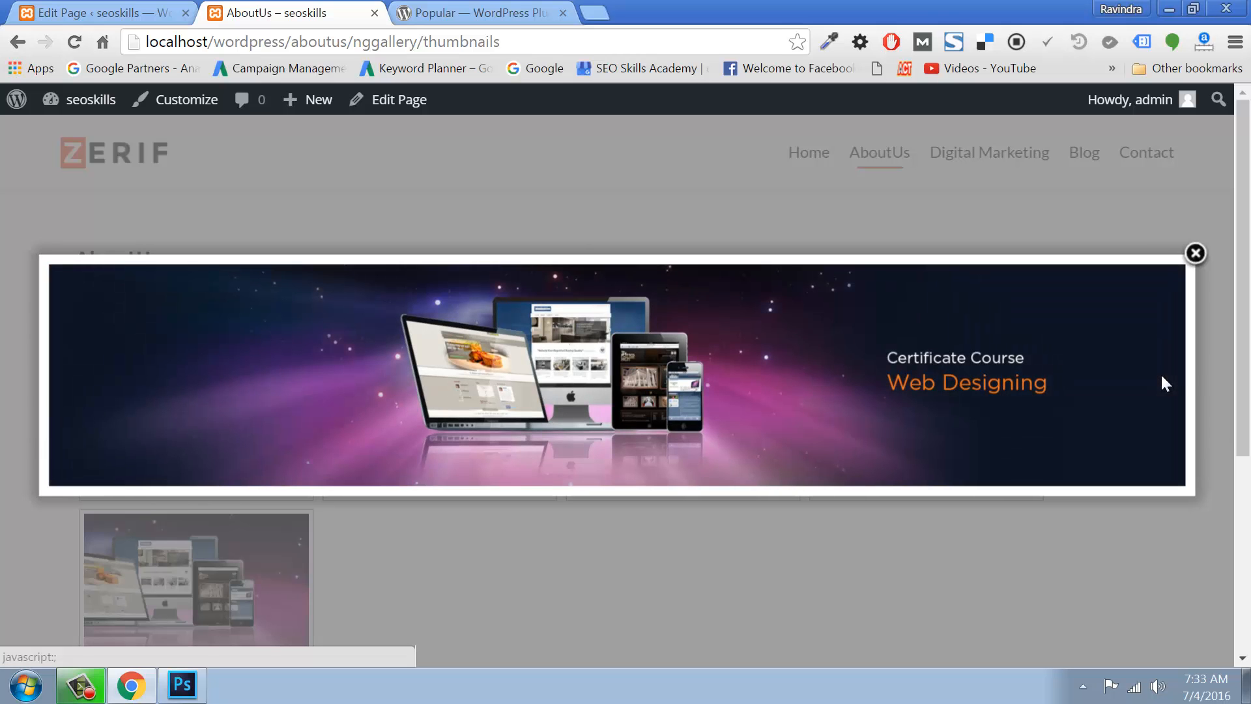
pyautogui.click(1198, 252)
# Step: In the Gallery Settings, set the NextGEN Basic Slideshow maximum dimensions to 1920 wide by 375 high and save
pyautogui.click(104, 13)
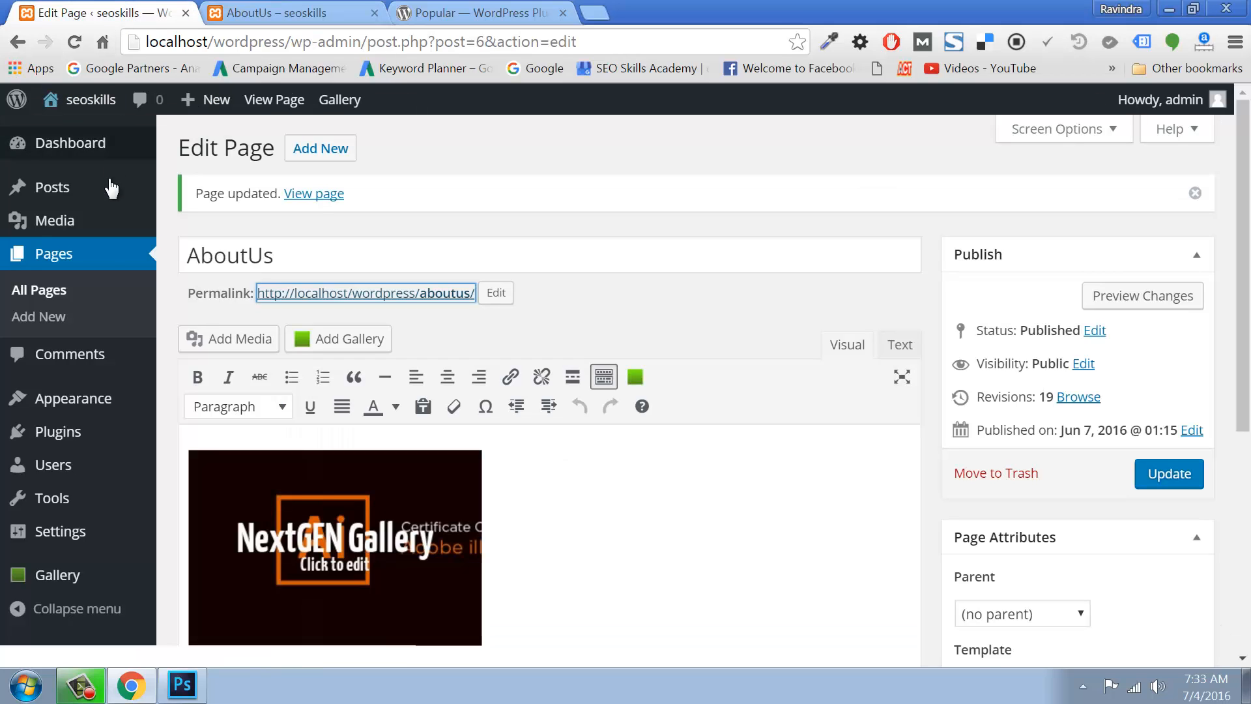
pyautogui.moveTo(65, 582)
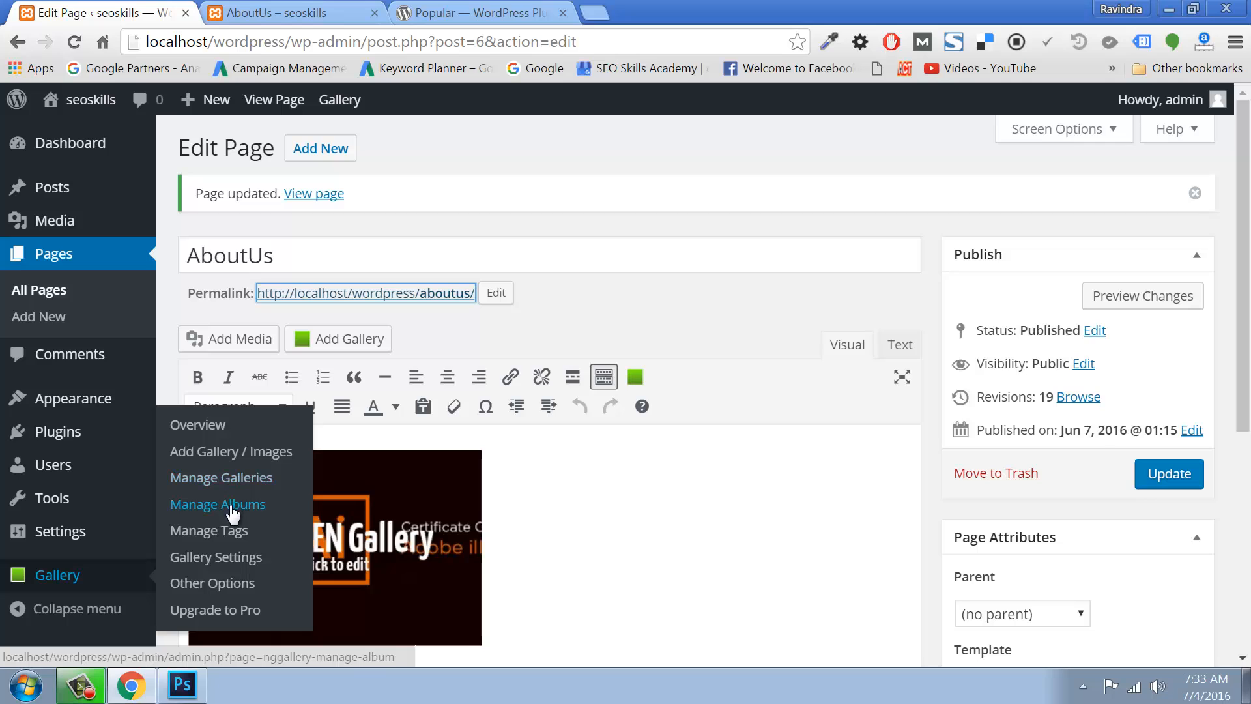
pyautogui.click(205, 567)
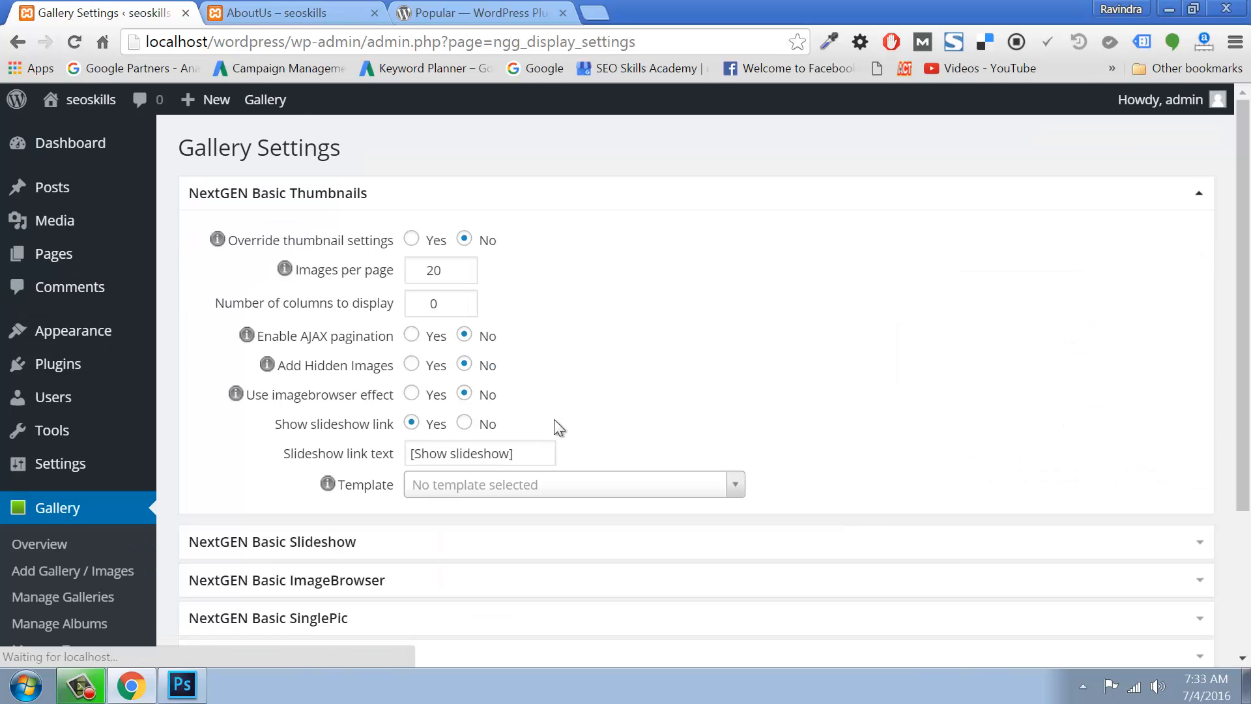
pyautogui.scroll(-2, 486, 368)
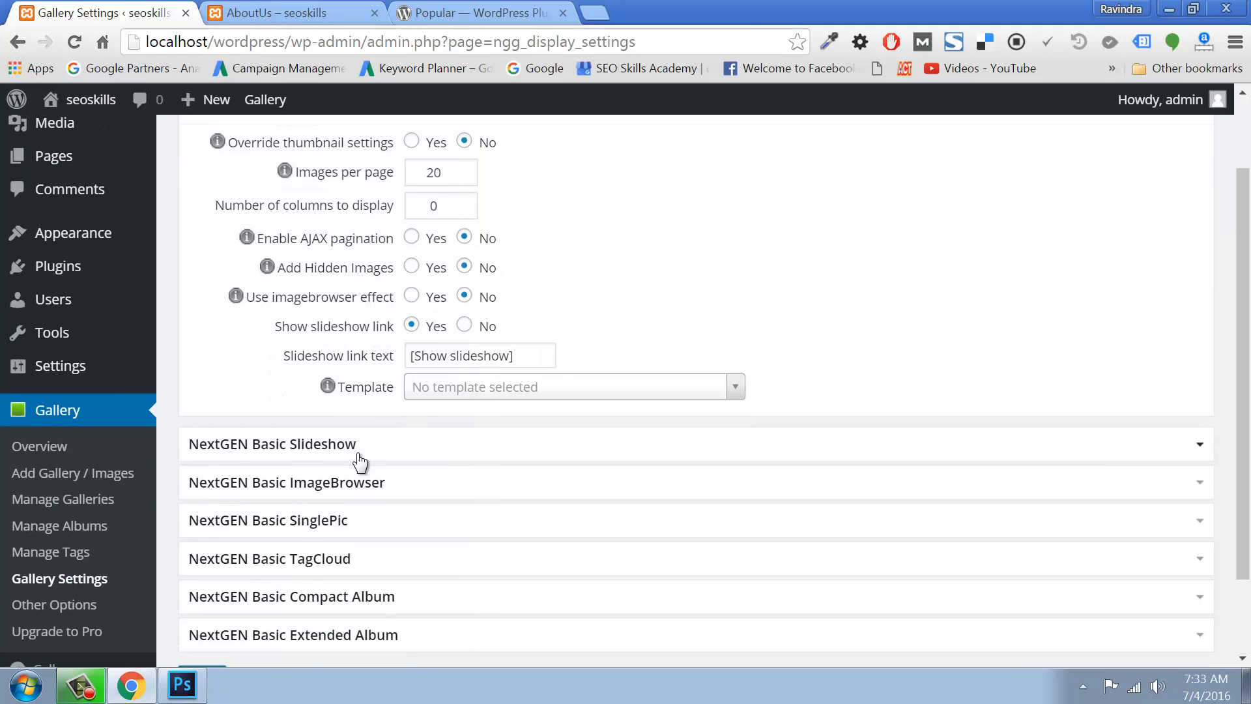
pyautogui.click(365, 450)
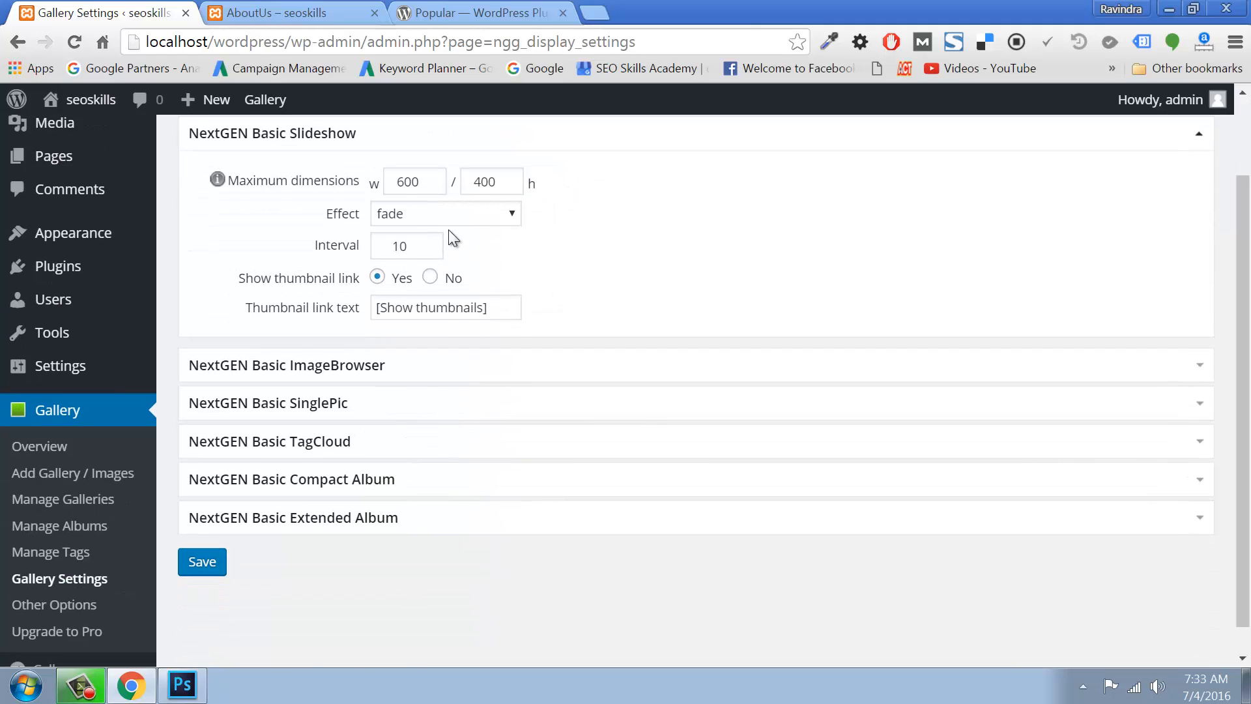
pyautogui.doubleClick(417, 182)
pyautogui.write('1920')
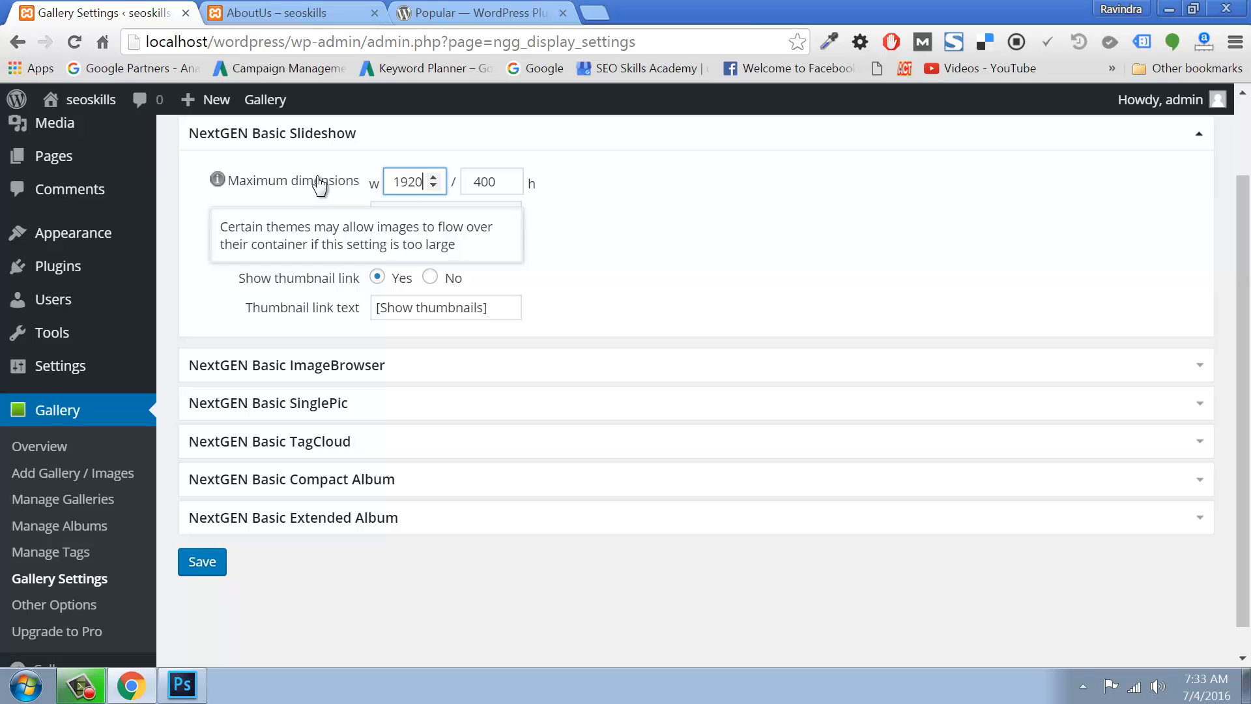
pyautogui.press('Tab')
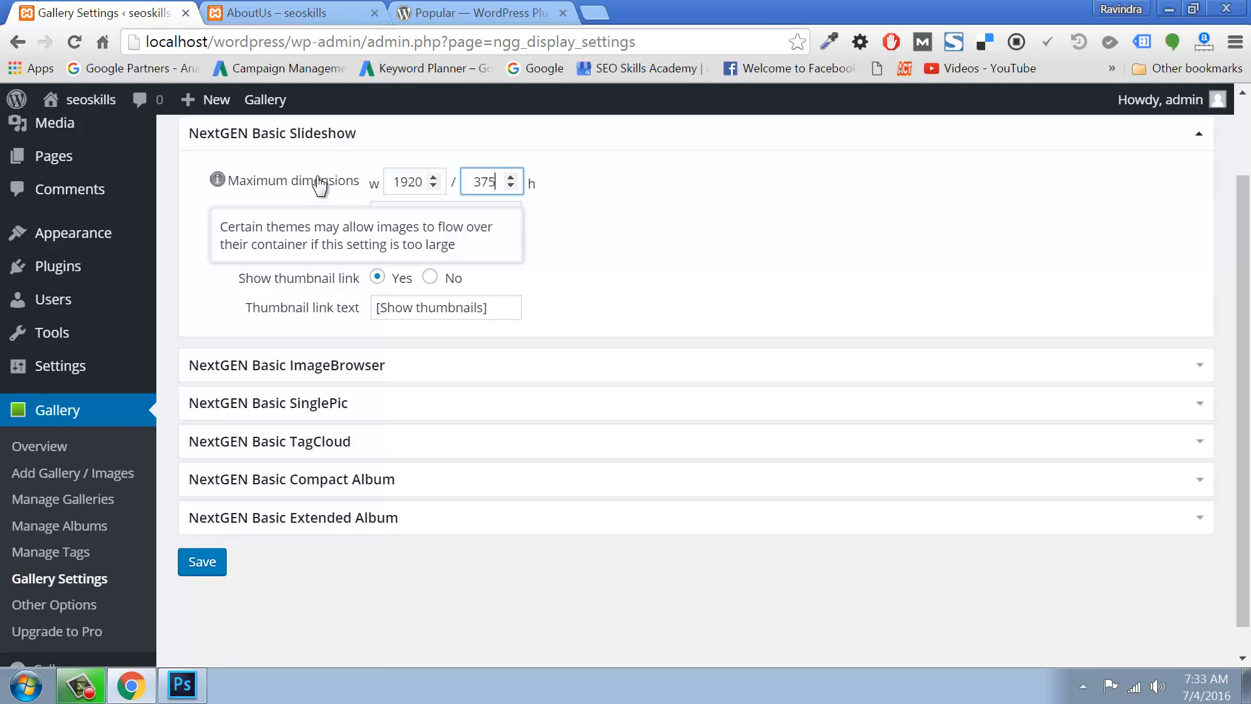
pyautogui.click(201, 563)
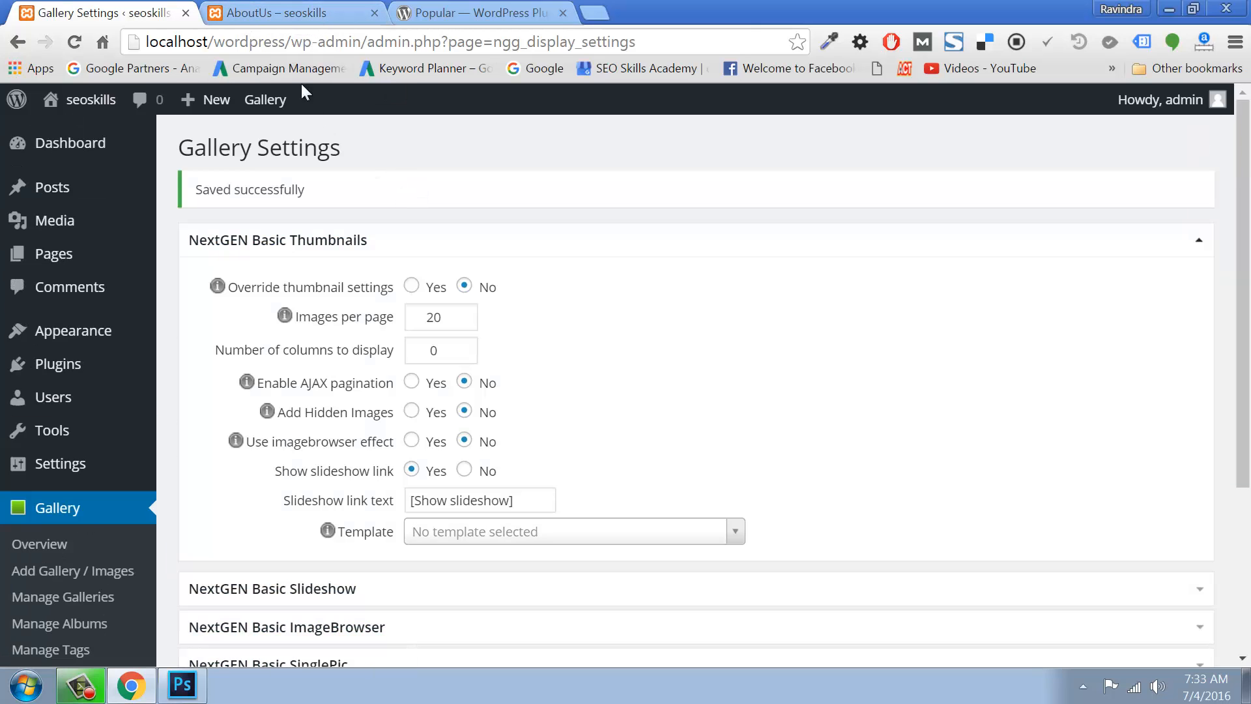
# Step: Check the gallery on the live AboutUs page in slideshow view, and close that page's tab
pyautogui.click(279, 13)
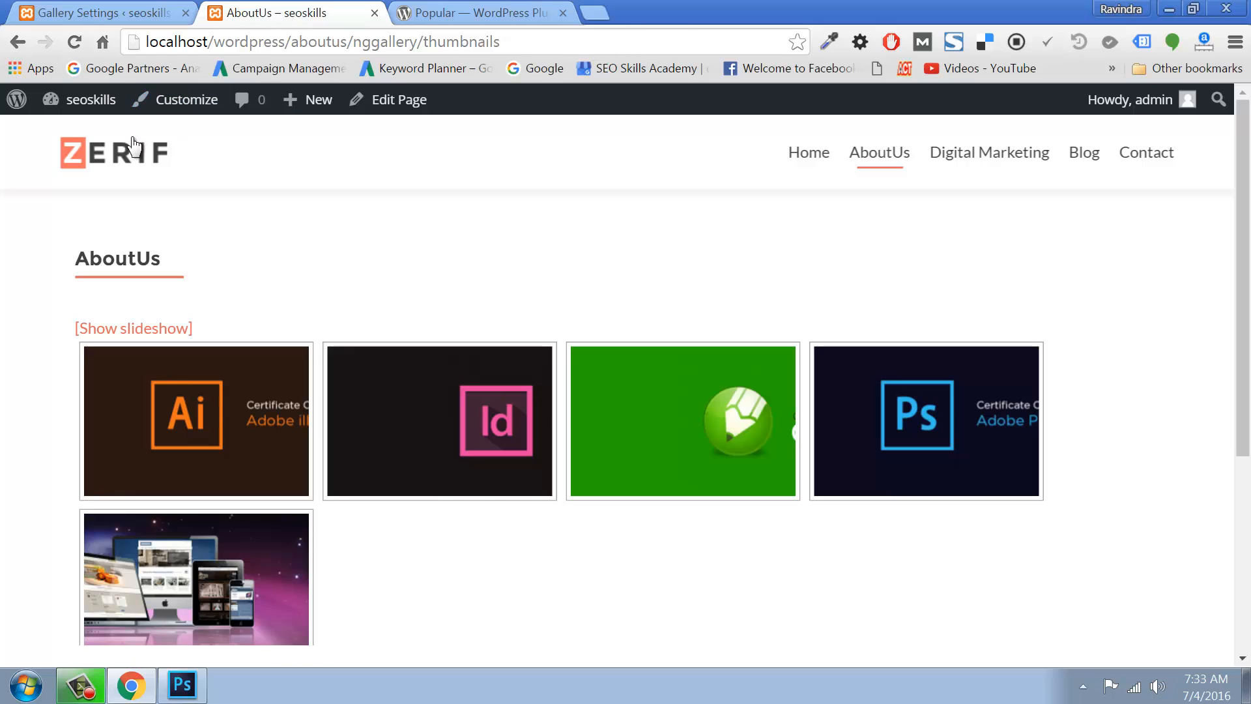
pyautogui.click(139, 330)
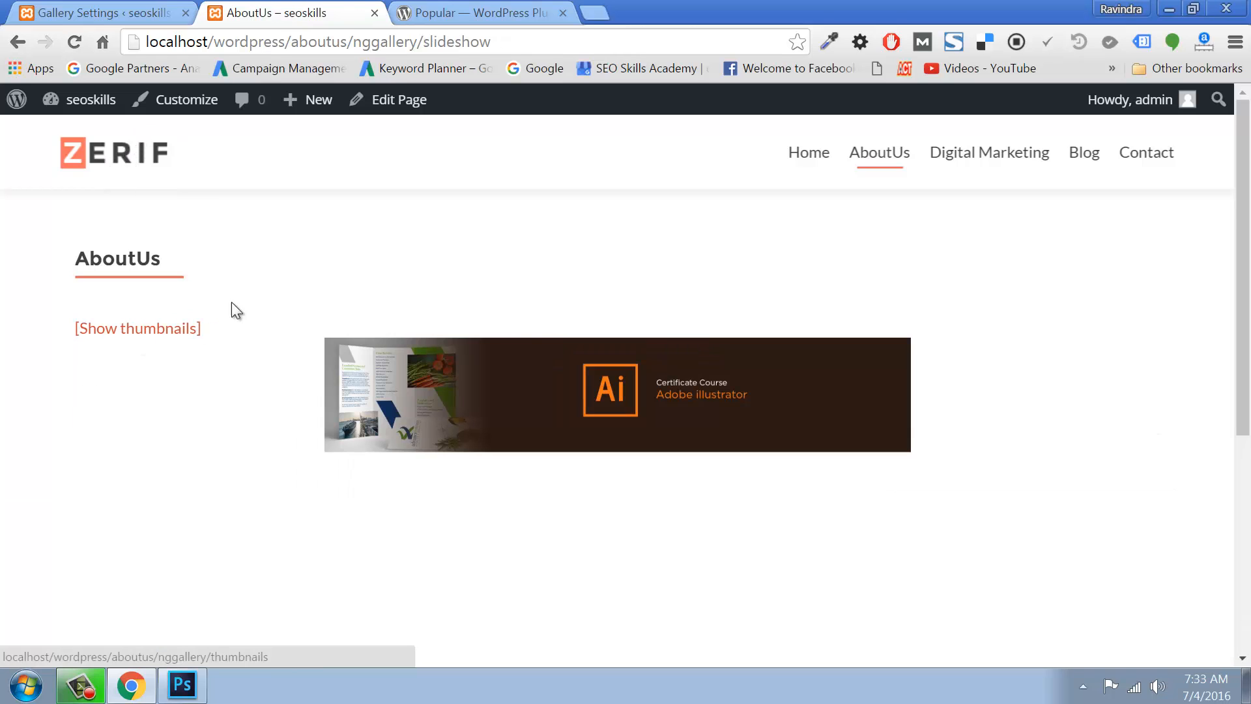
pyautogui.click(375, 13)
# Step: Reopen the AboutUs page for editing from the list of all pages and update it
pyautogui.moveTo(59, 196)
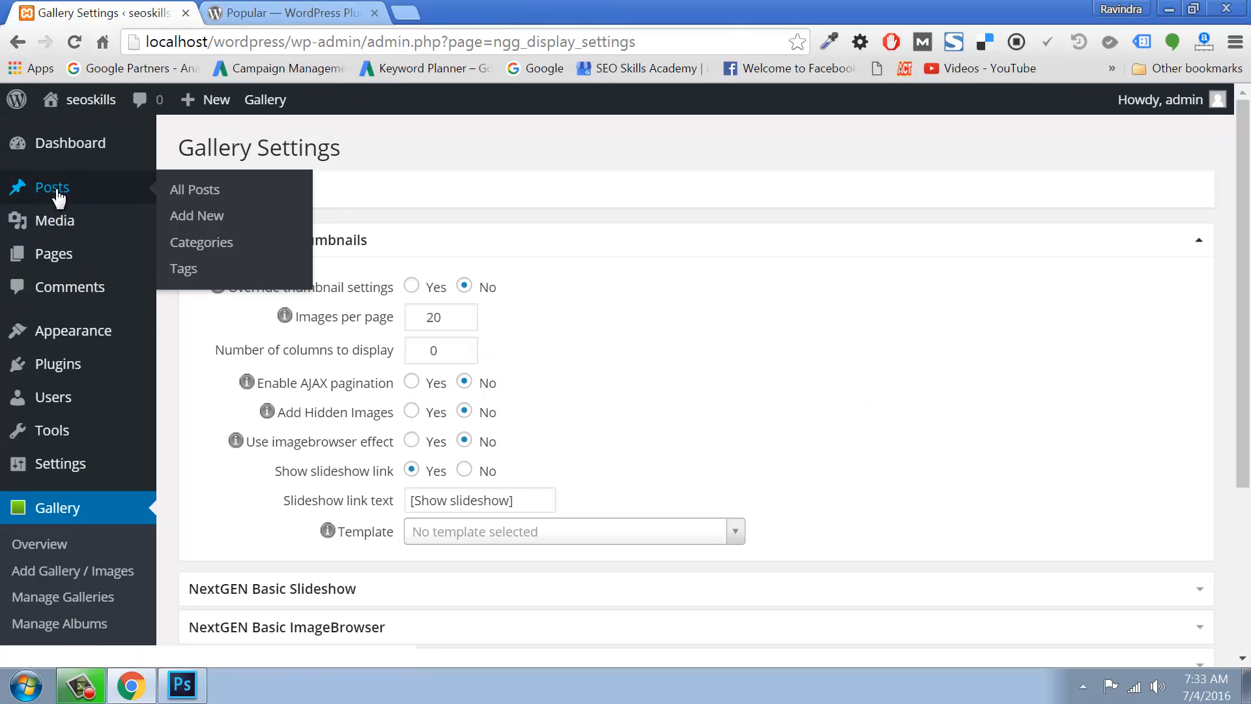
pyautogui.moveTo(52, 254)
pyautogui.click(192, 256)
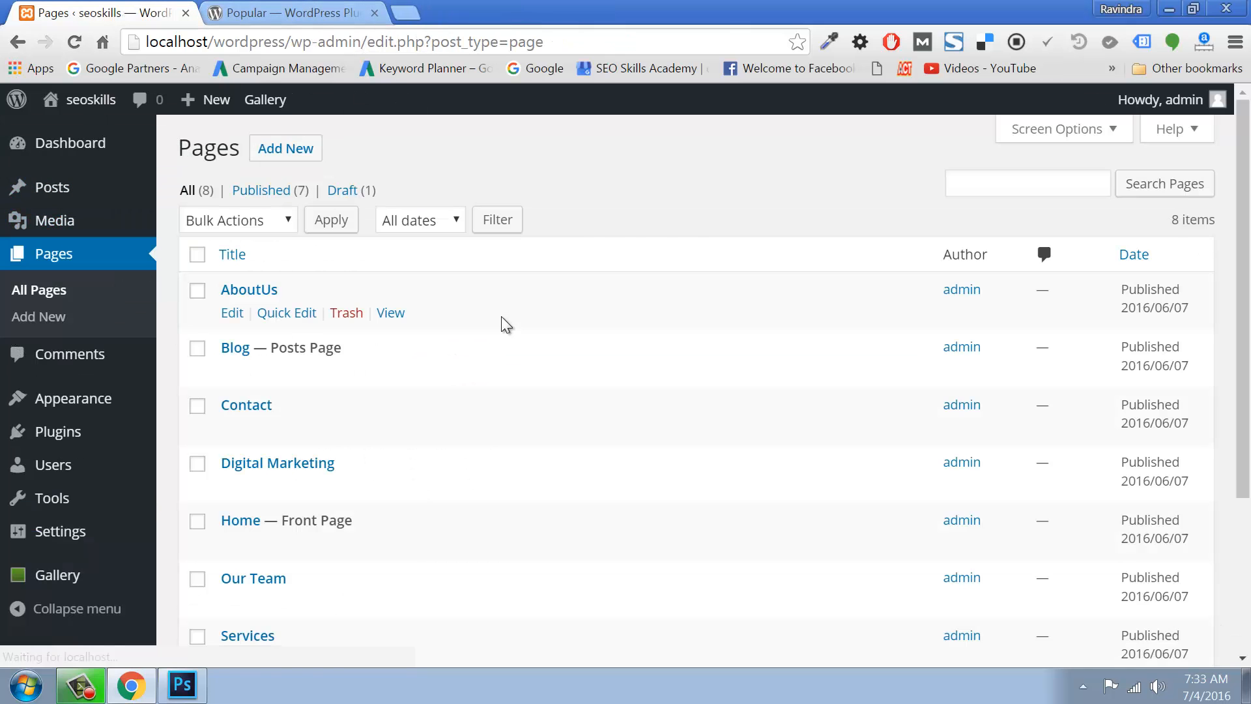
pyautogui.click(233, 314)
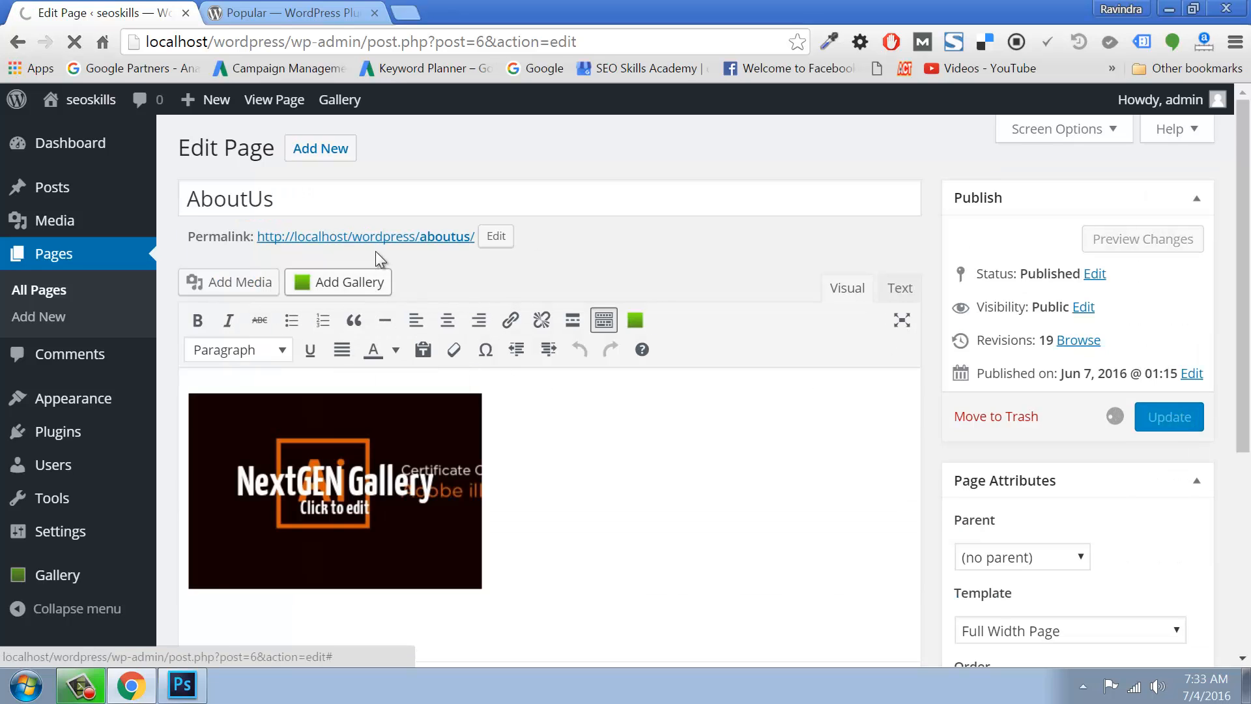
# Step: Open the updated AboutUs page in a new tab and examine its slideshow at a larger browser zoom
pyautogui.rightClick(365, 237)
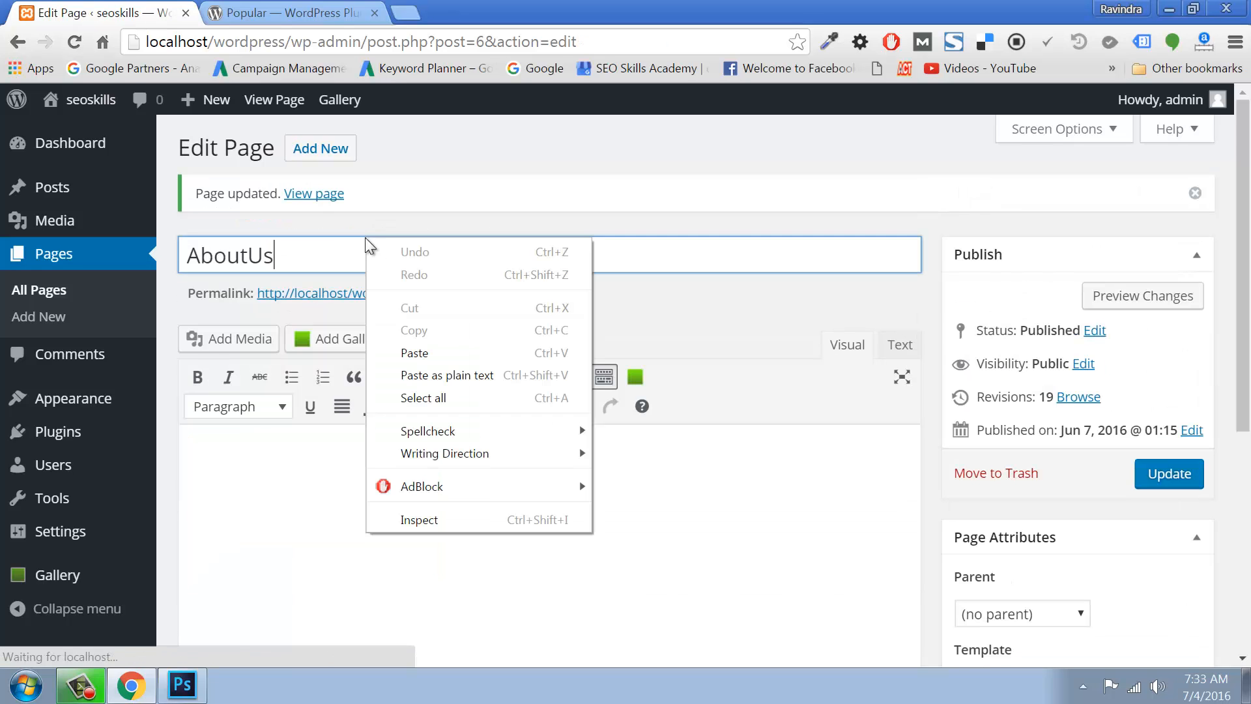
pyautogui.rightClick(327, 299)
pyautogui.click(329, 294)
pyautogui.rightClick(333, 292)
pyautogui.click(364, 303)
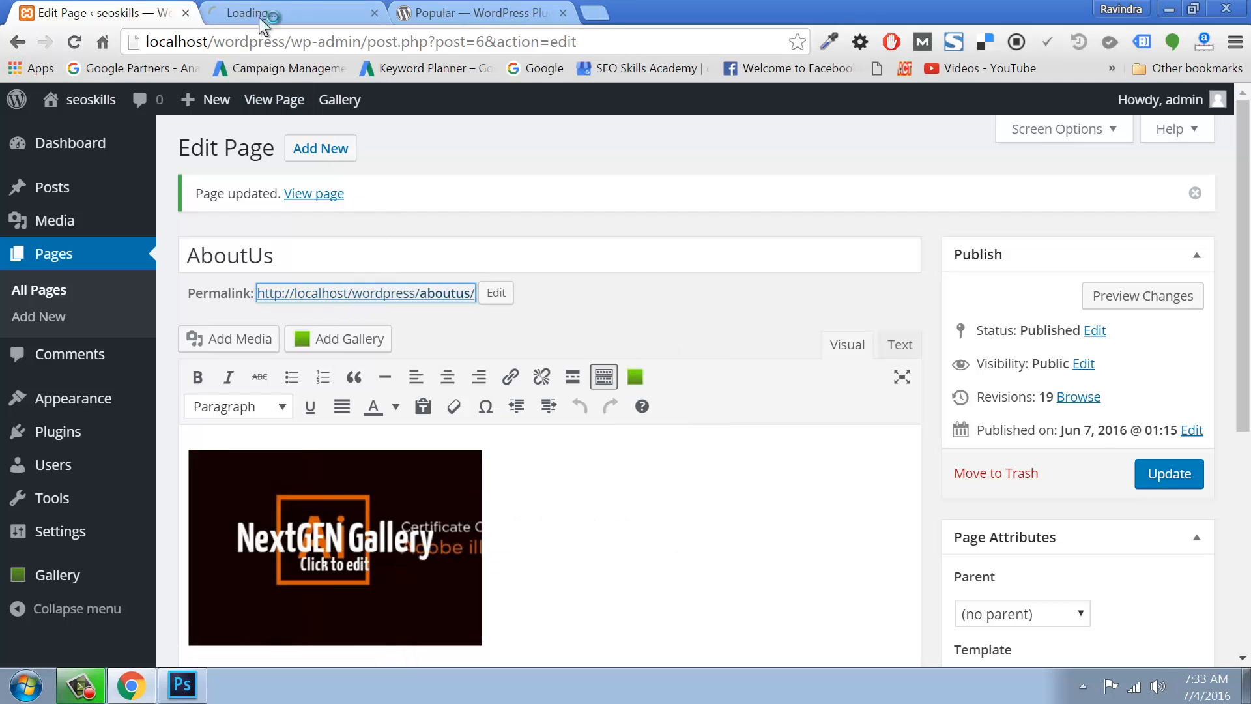
pyautogui.click(260, 15)
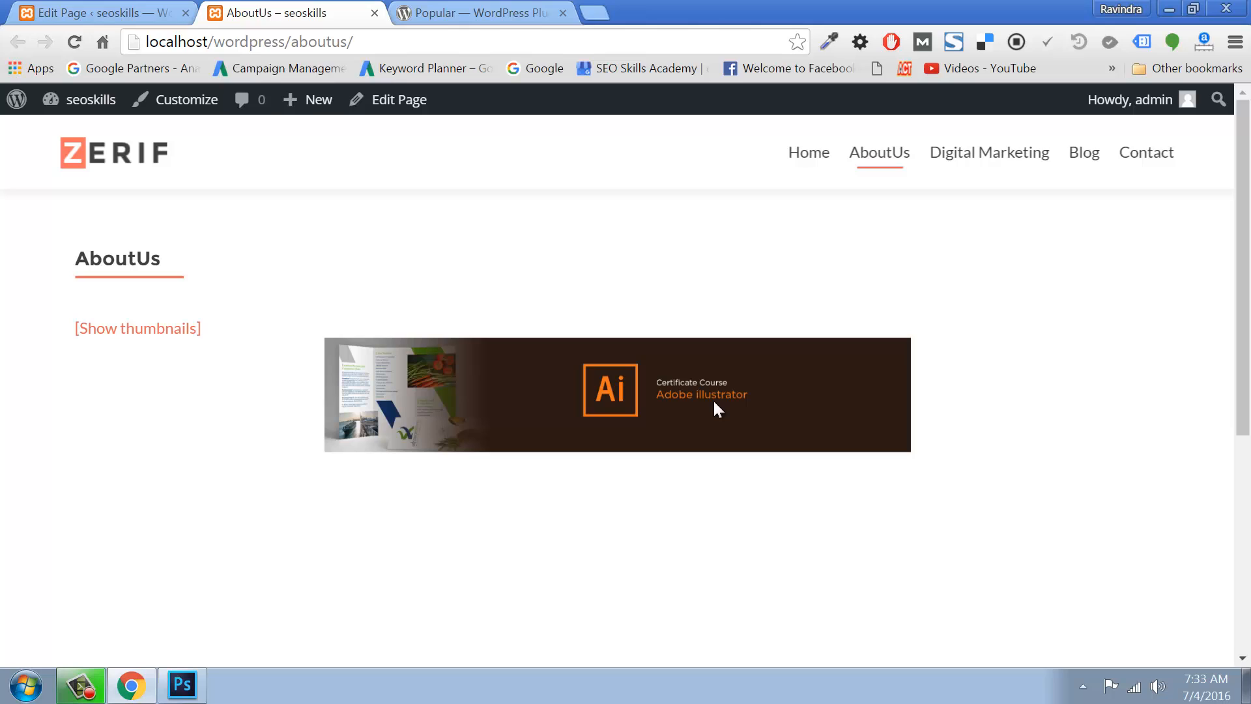
pyautogui.hotkey('ctrl', '+')
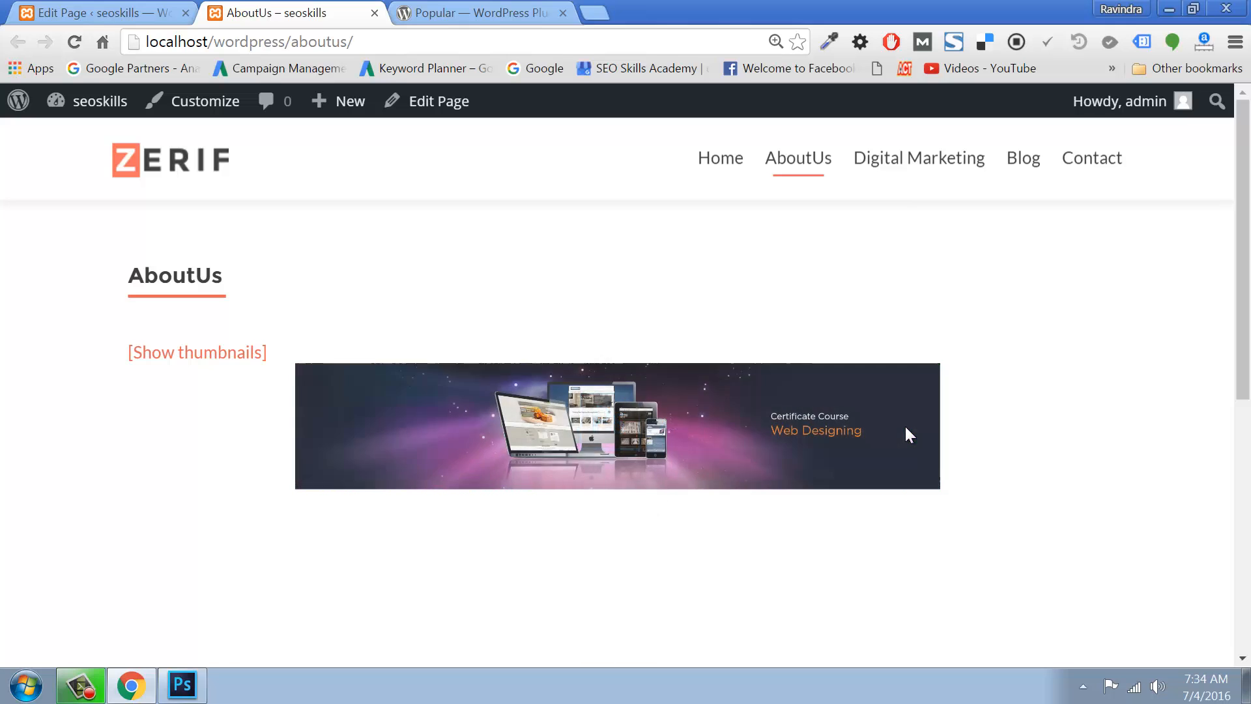
# Step: Open the AboutUs page's gallery for editing and review its image upload, gallery, album and tag management sections
pyautogui.click(93, 16)
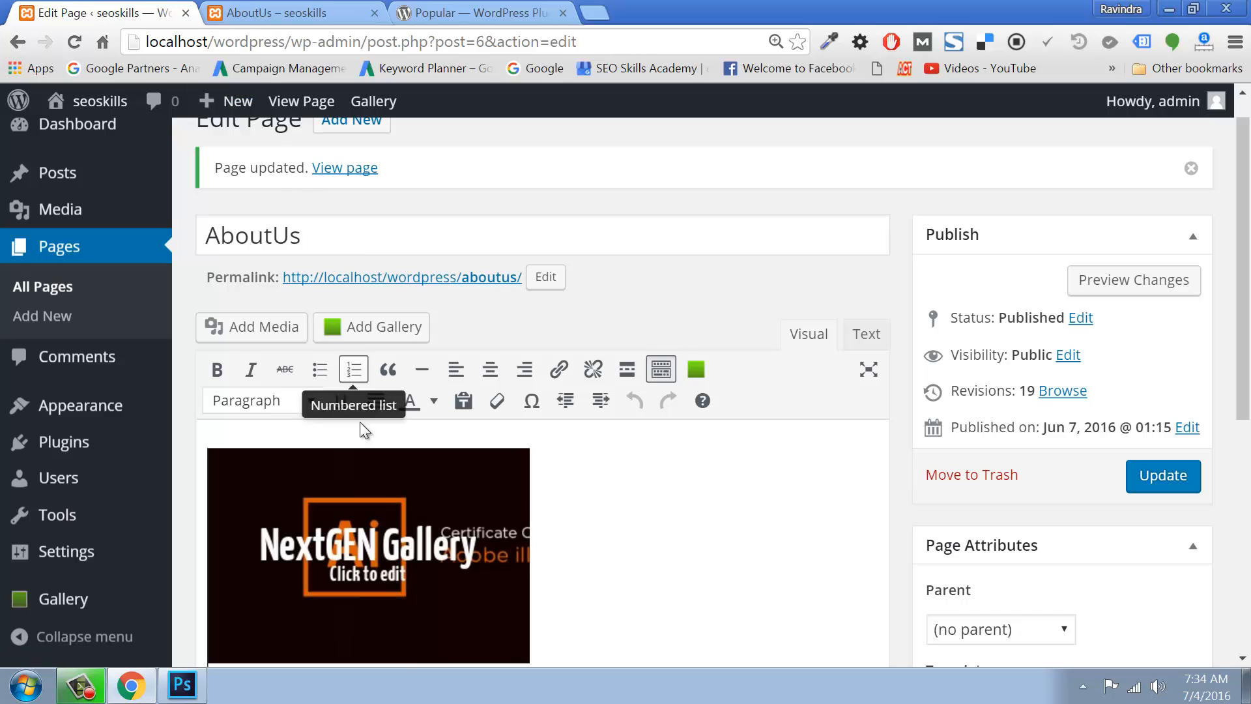
pyautogui.click(365, 489)
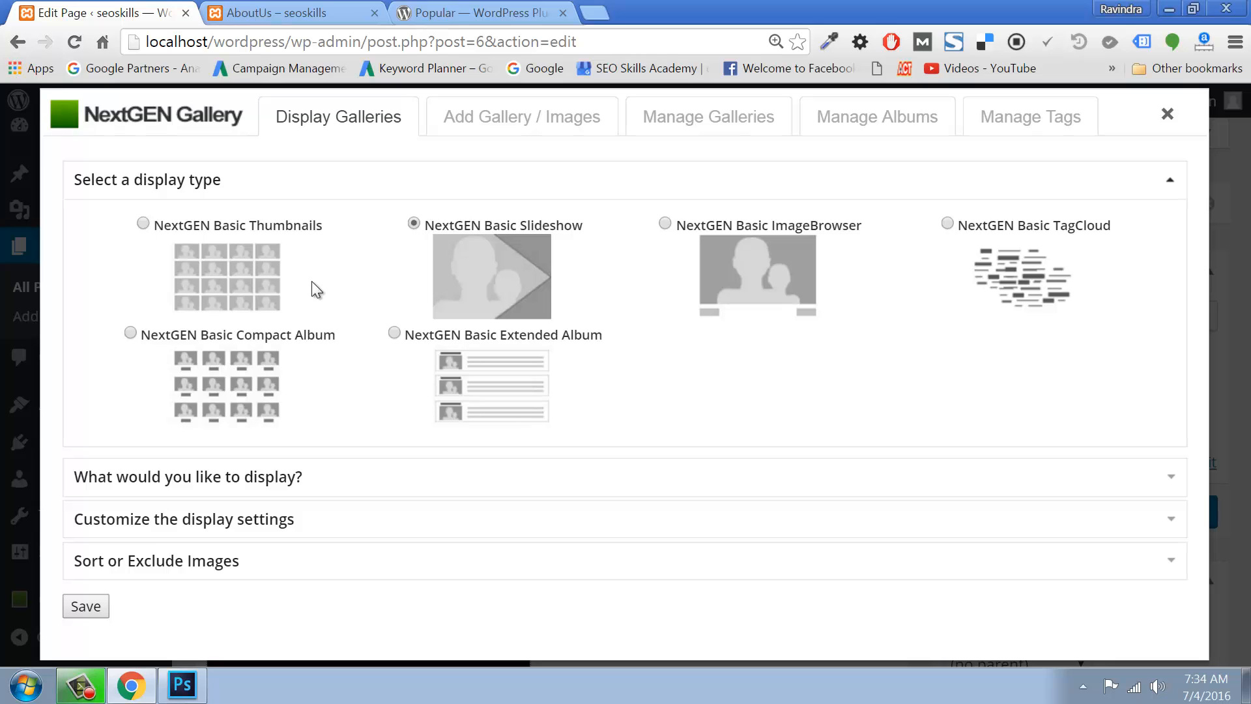
pyautogui.click(517, 118)
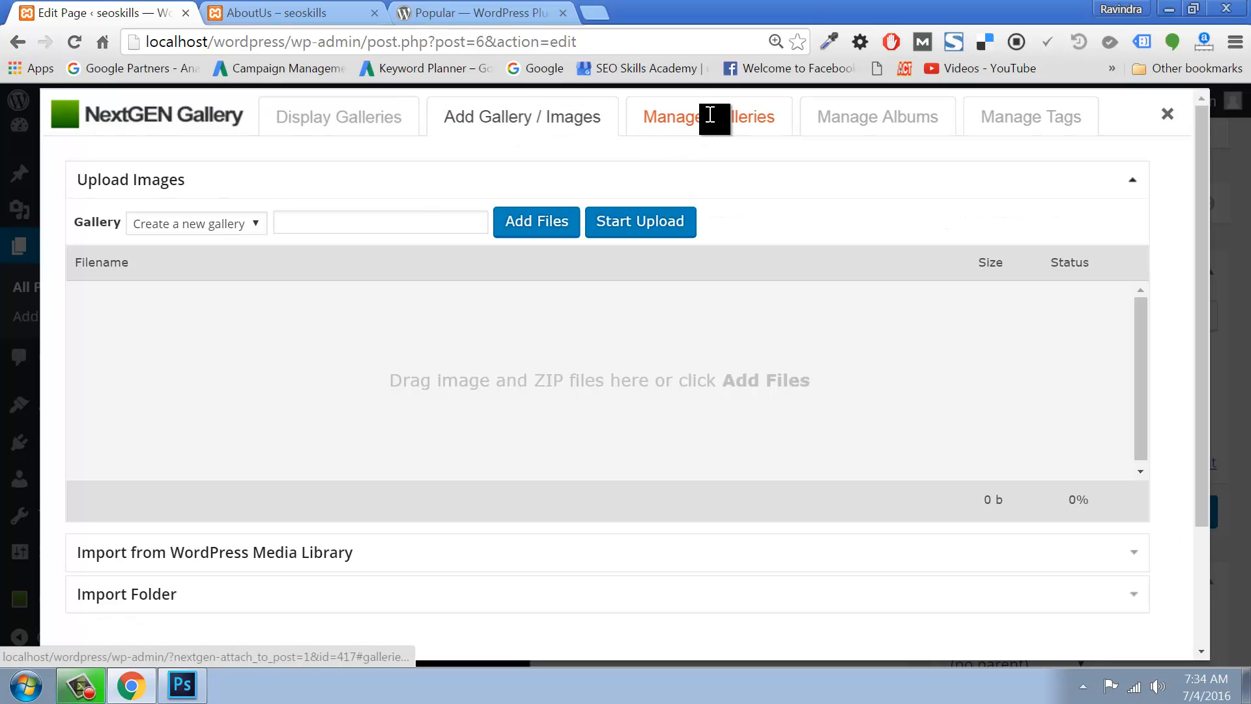
pyautogui.click(711, 118)
pyautogui.click(890, 120)
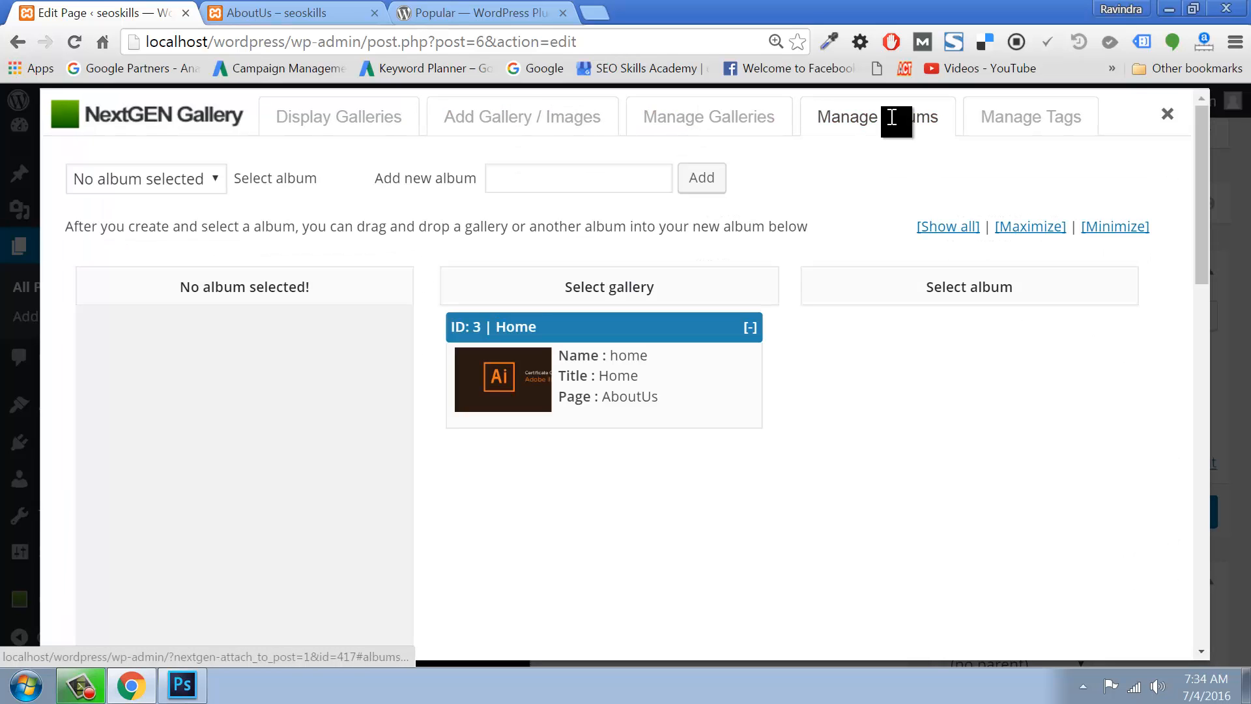
pyautogui.click(987, 120)
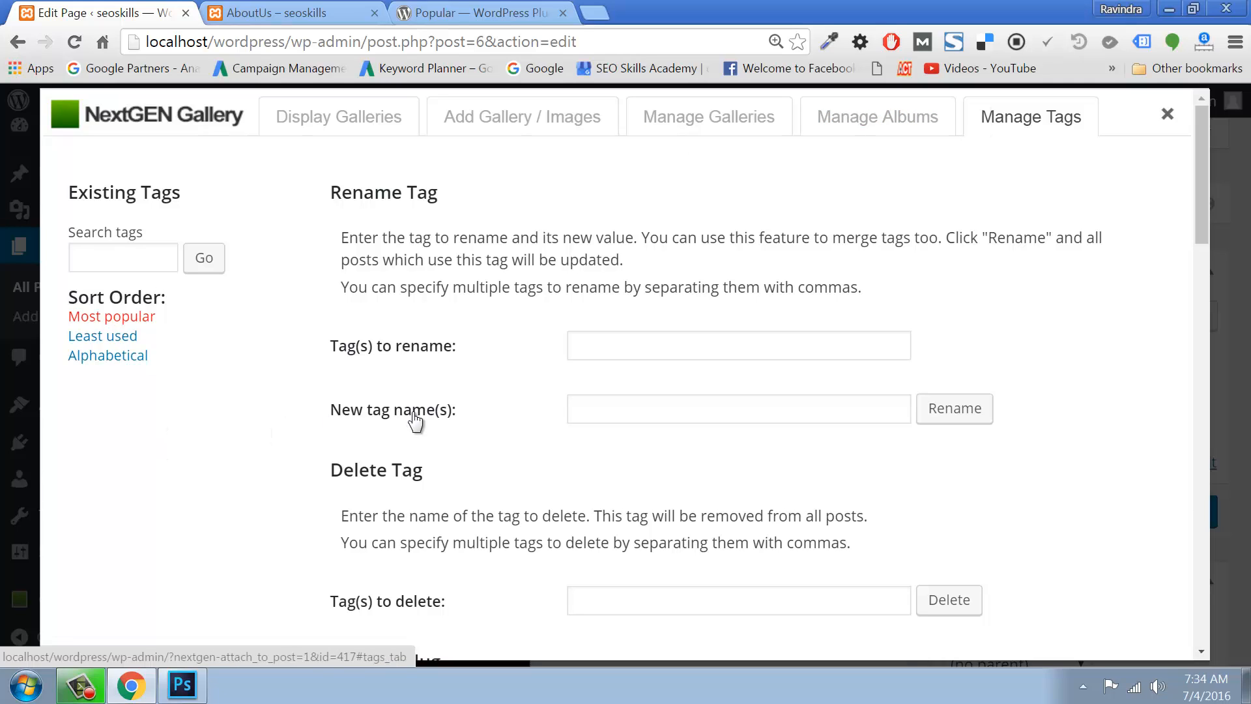